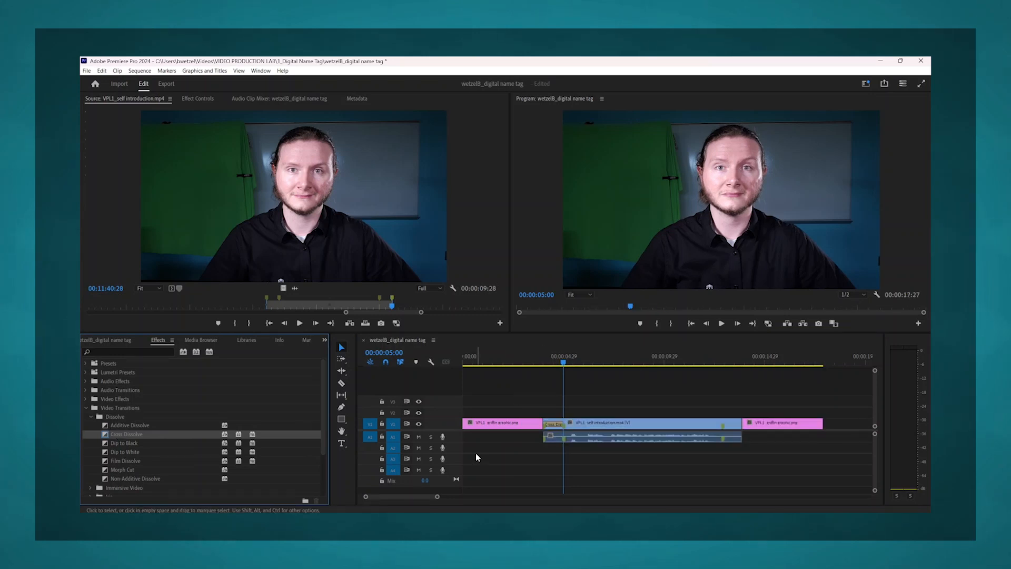
pyautogui.doubleClick(553, 425)
pyautogui.press('Return')
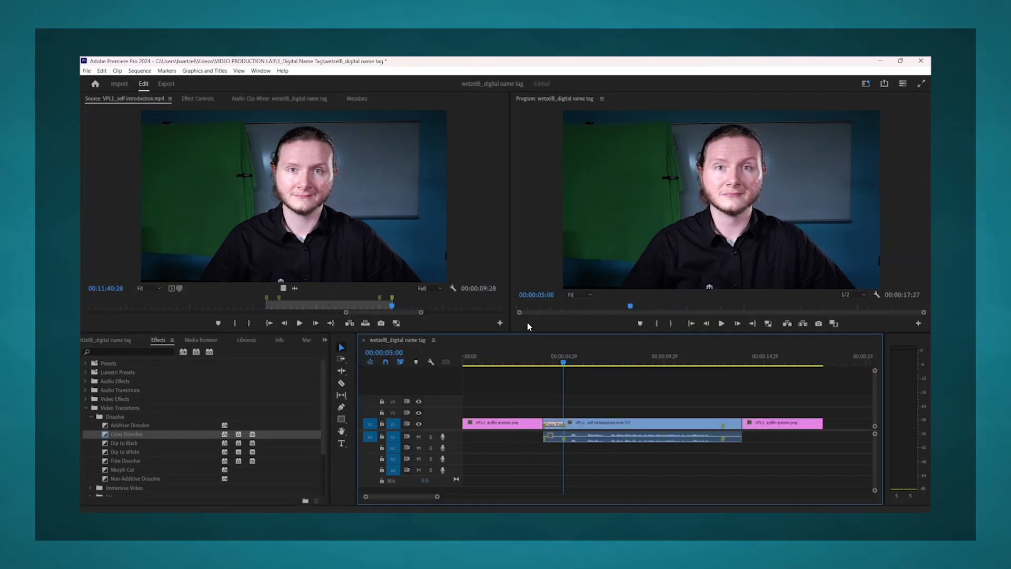
pyautogui.moveTo(437, 496); pyautogui.dragTo(564, 495)
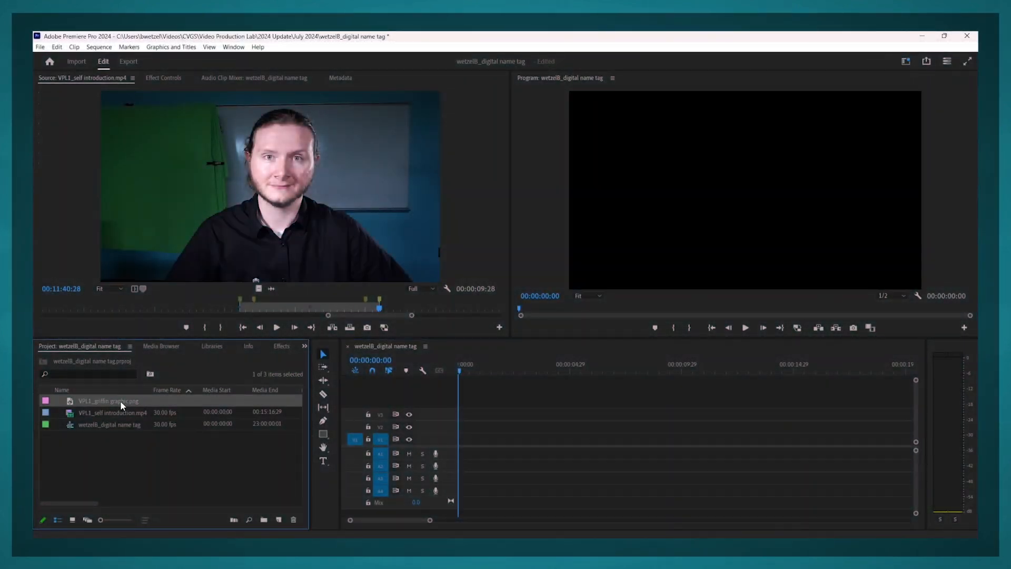
# Place VPL1_griffin graphic.png at the start of video track V1 and move the playhead to the graphic's end.
pyautogui.moveTo(120, 400); pyautogui.dragTo(463, 439)
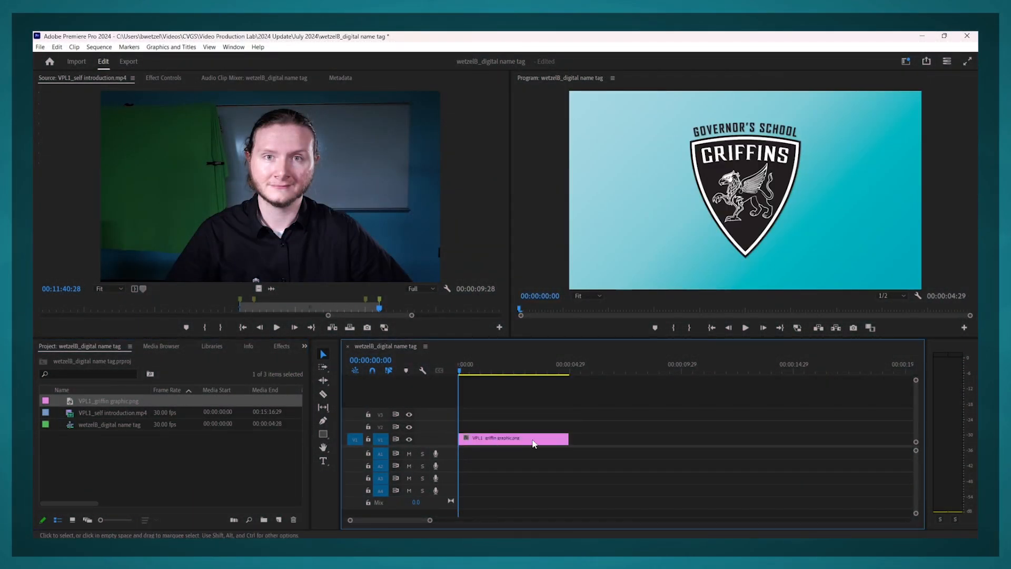
pyautogui.moveTo(573, 371); pyautogui.dragTo(572, 376)
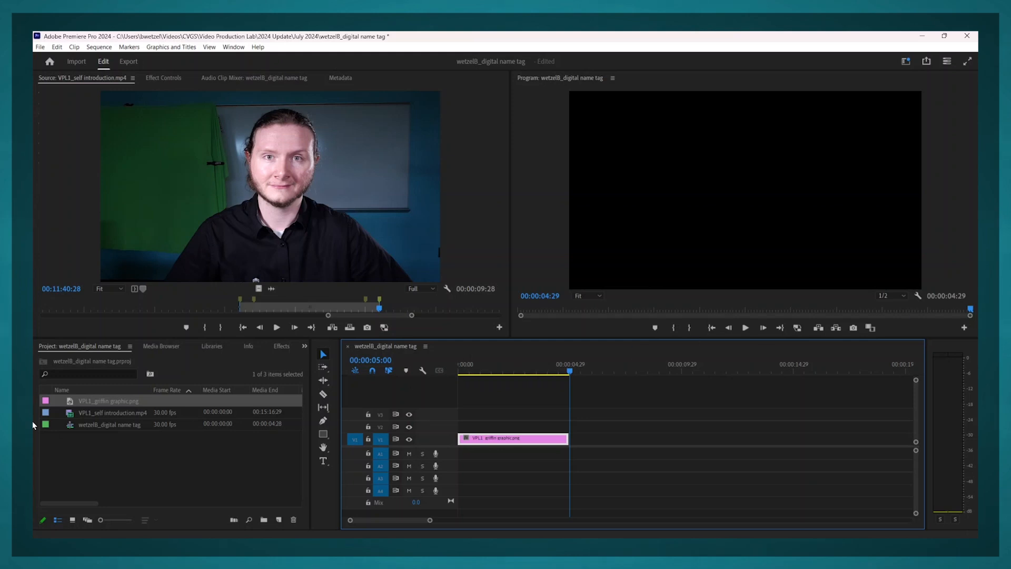
# Add the marked portion of VPL1_self introduction.mp4 to tracks V1 and A1, directly after the griffin graphic.
pyautogui.click(68, 413)
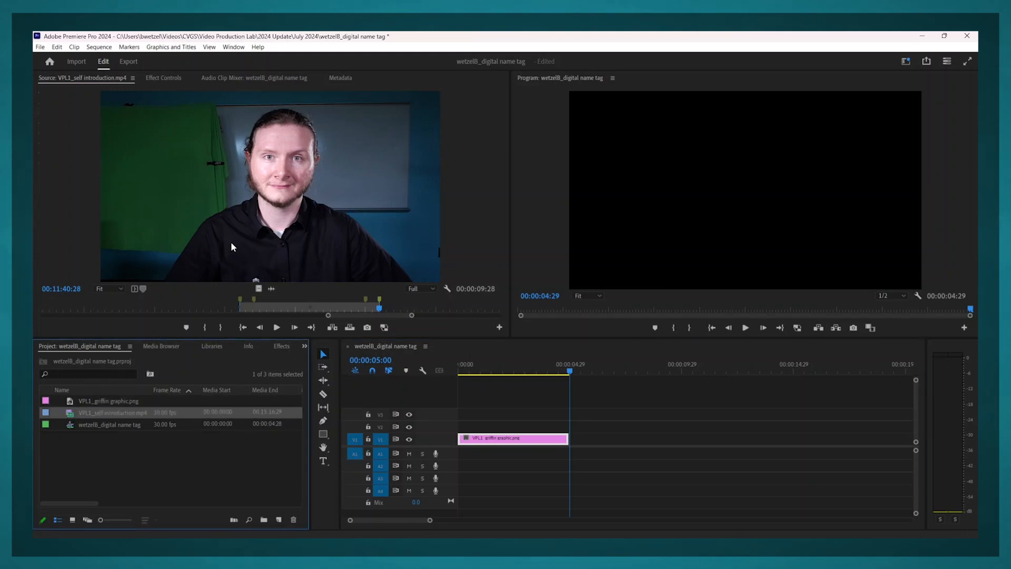
pyautogui.moveTo(232, 237); pyautogui.dragTo(576, 439)
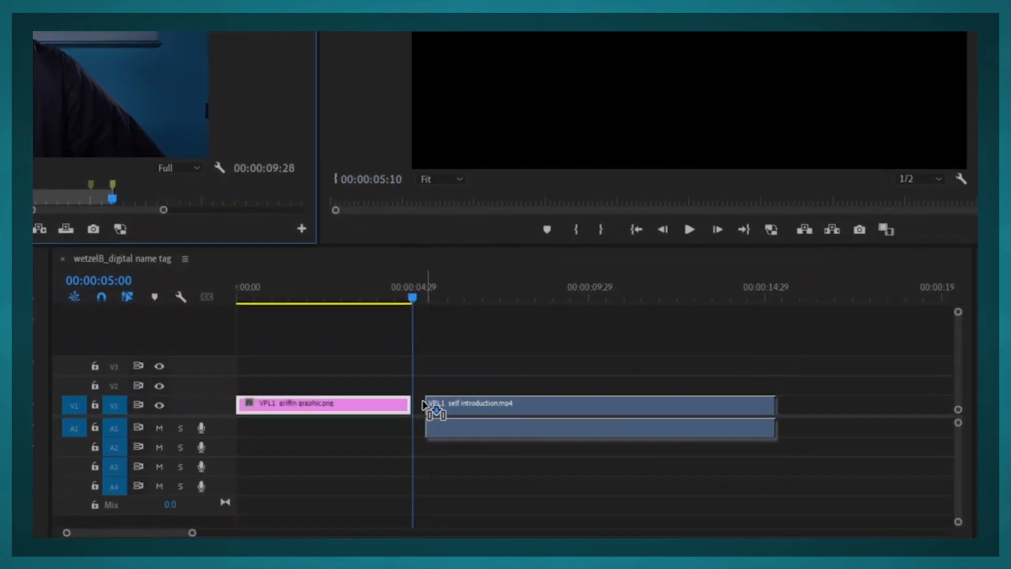
pyautogui.moveTo(425, 405); pyautogui.dragTo(421, 405)
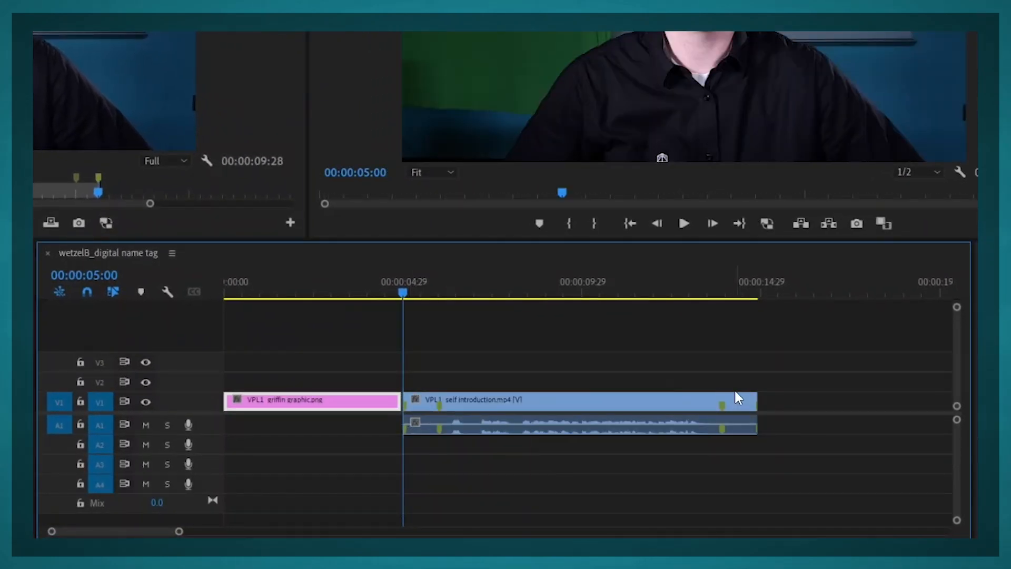
pyautogui.moveTo(753, 398)
pyautogui.mouseDown()
pyautogui.moveTo(691, 405)
pyautogui.moveTo(757, 402)
pyautogui.mouseUp()
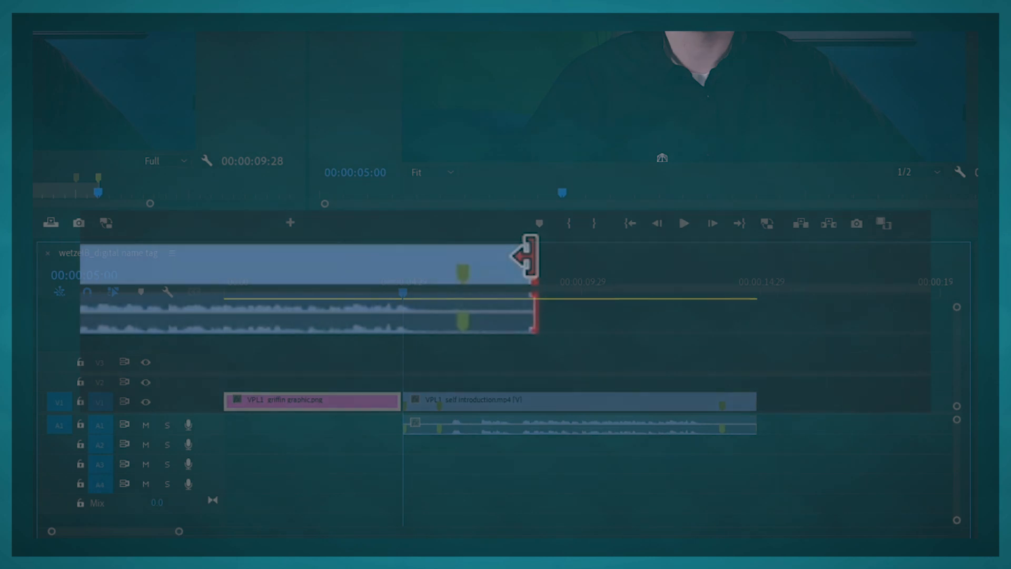
pyautogui.moveTo(756, 401)
pyautogui.mouseDown()
pyautogui.moveTo(683, 402)
pyautogui.moveTo(756, 402)
pyautogui.mouseUp()
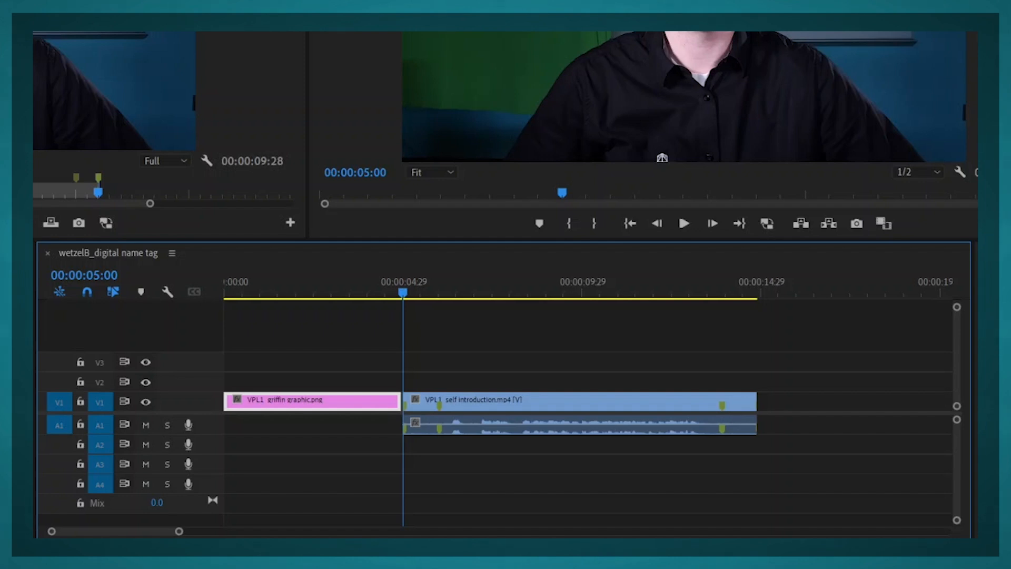
# Set the griffin graphic's duration to 4 seconds and shift the self introduction clip earlier to close the gap.
pyautogui.rightClick(373, 408)
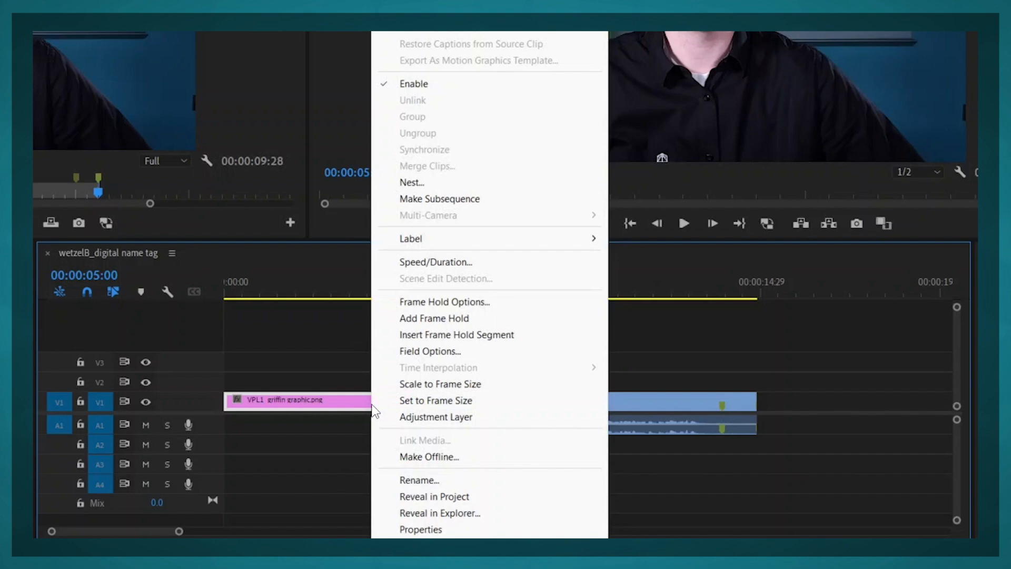
pyautogui.click(431, 261)
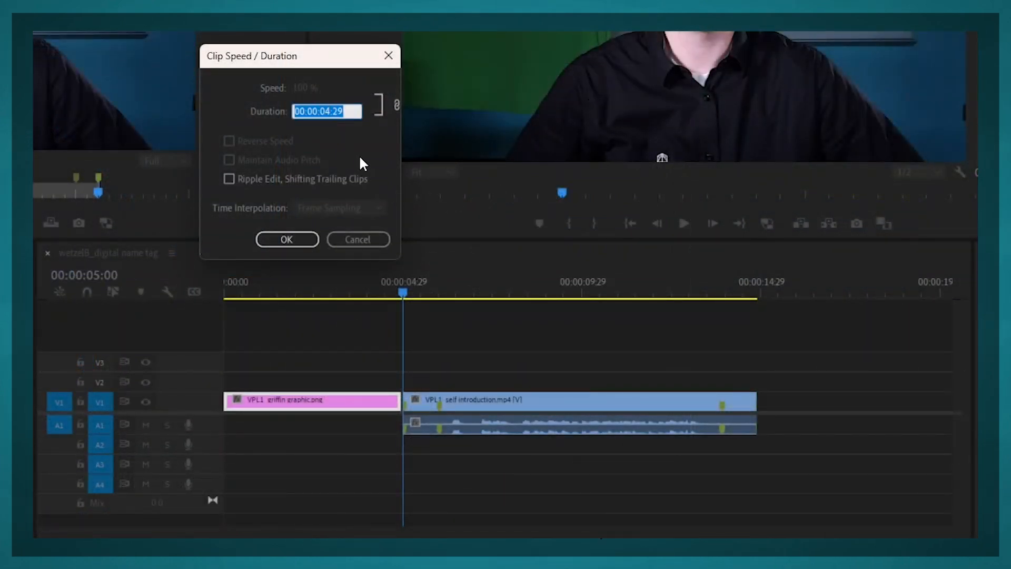
pyautogui.write('400')
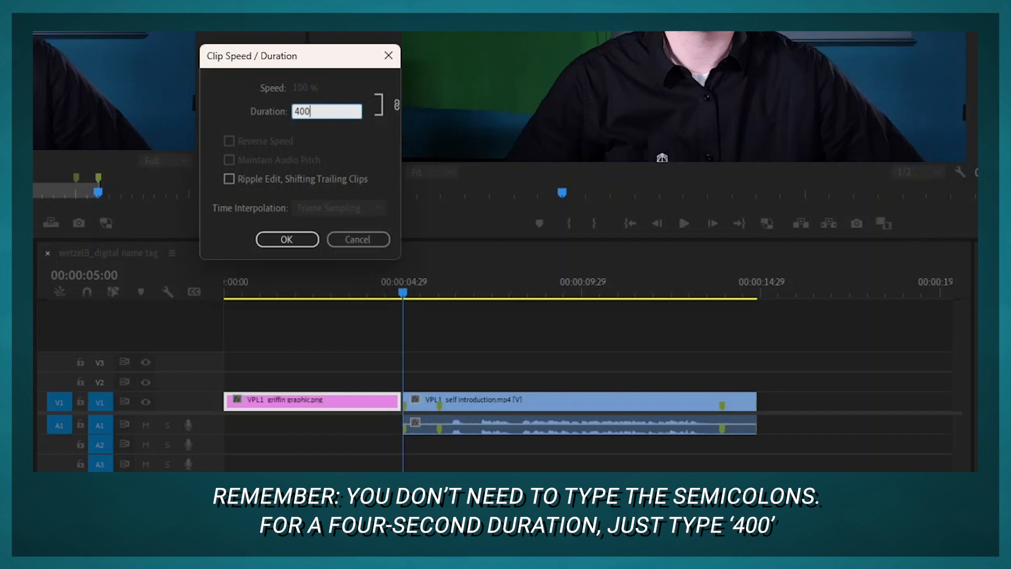
pyautogui.click(293, 238)
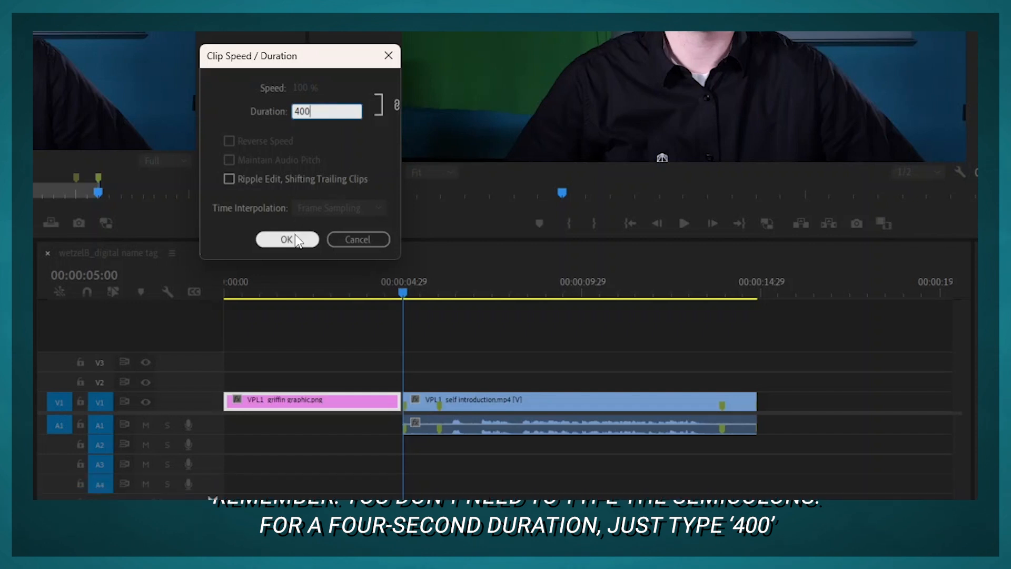
pyautogui.moveTo(640, 407); pyautogui.dragTo(582, 410)
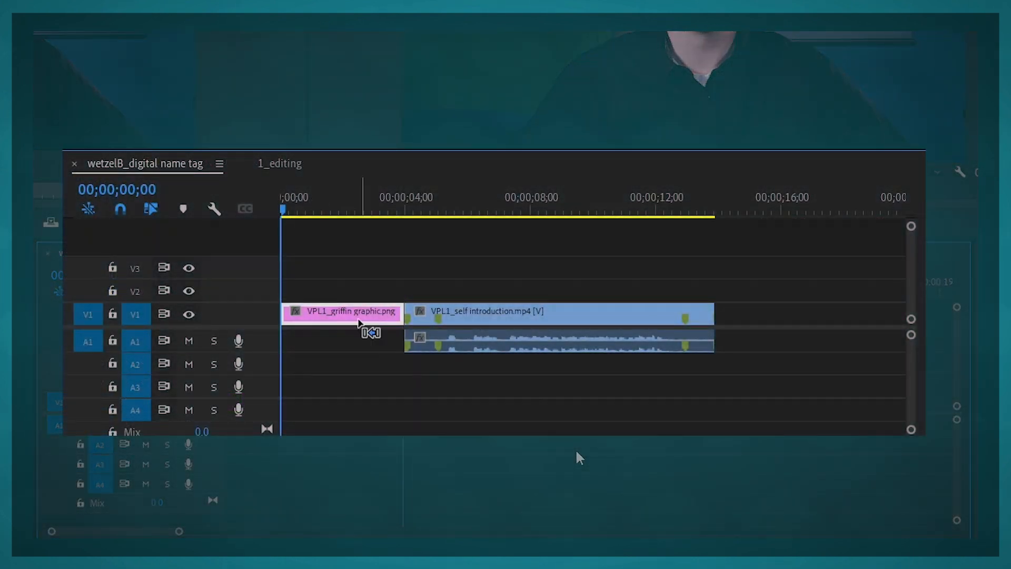
# Paste a copy of the griffin graphic on V1 at the end of the self introduction clip.
pyautogui.click(734, 209)
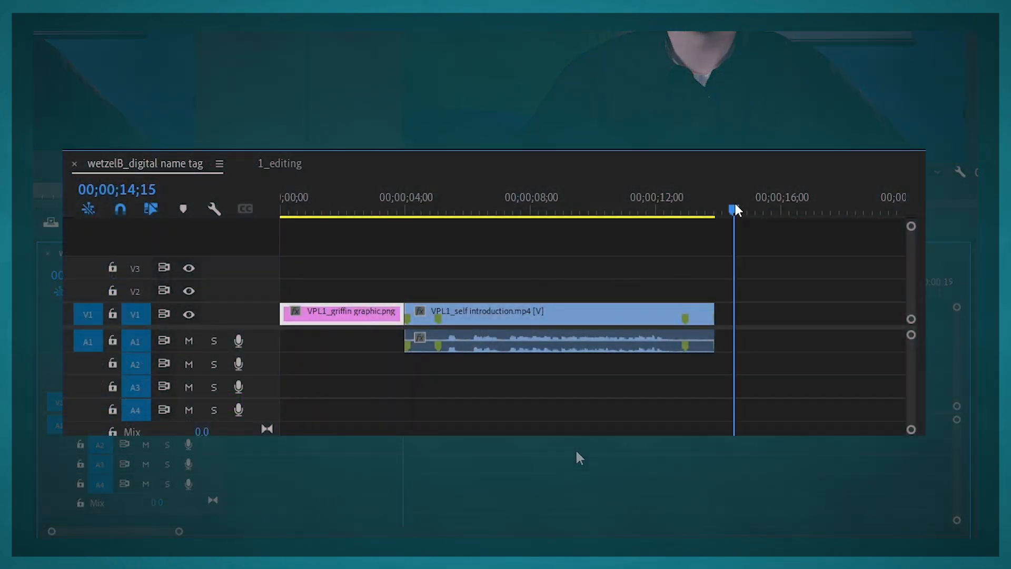
pyautogui.press('Up')
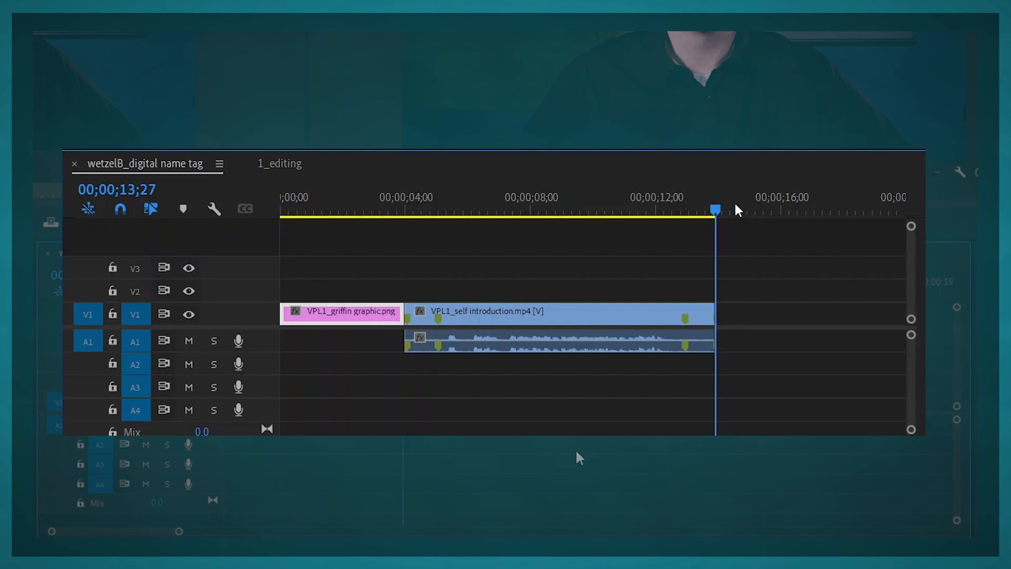
pyautogui.hotkey('ctrl', 'v')
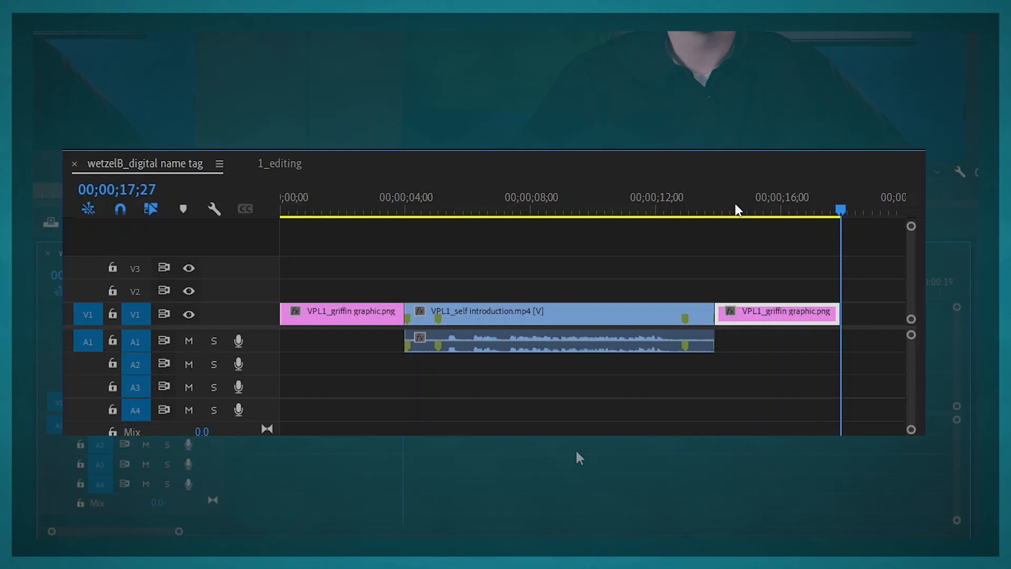
# Undo the pasted graphic and try pasting with the playhead at 00;00;12;29.
pyautogui.hotkey('ctrl', 'z')
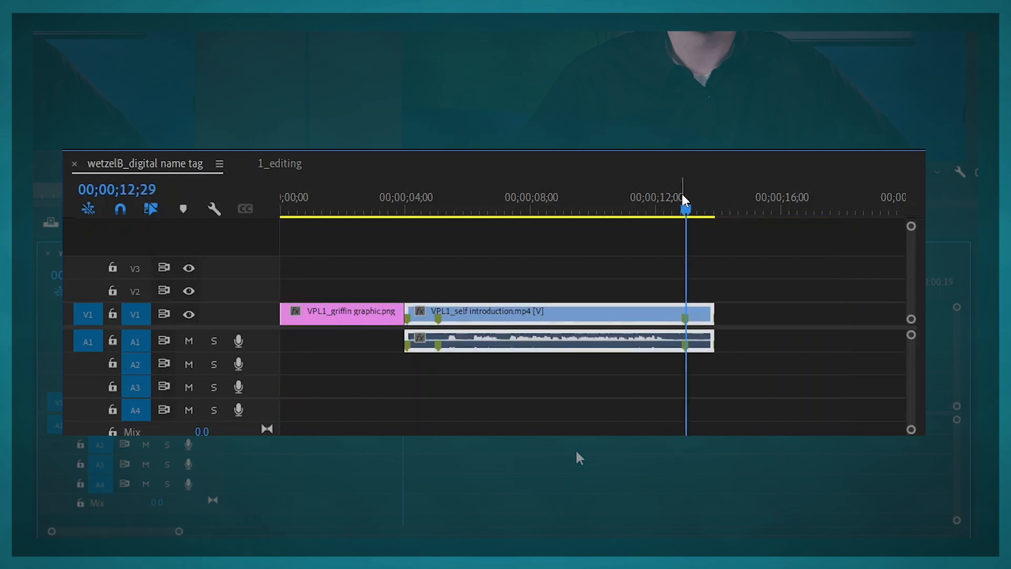
pyautogui.hotkey('ctrl', 'v')
pyautogui.moveTo(770, 326); pyautogui.dragTo(790, 295)
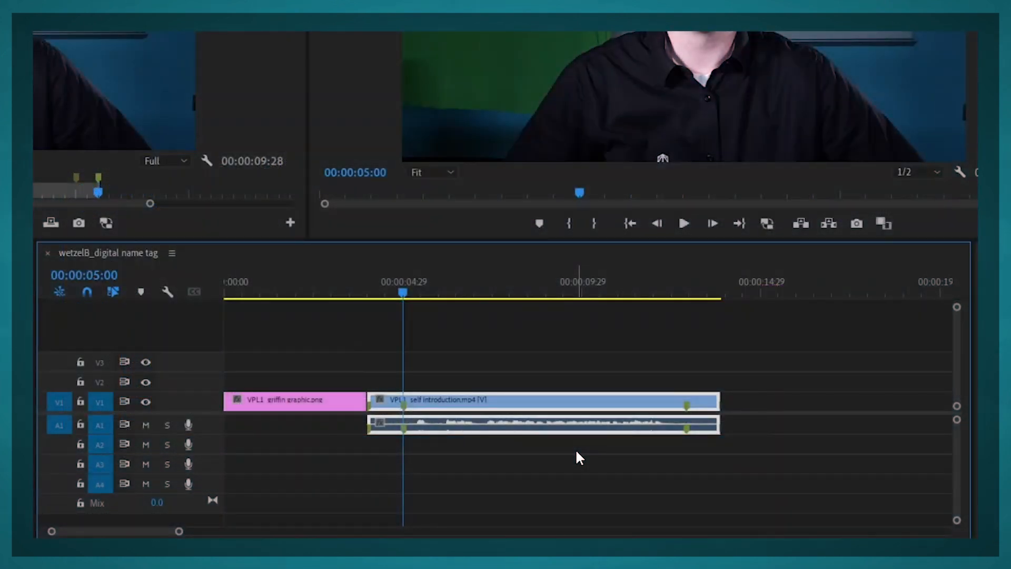
# Duplicate the opening griffin graphic on V1 so the copy directly follows the self introduction clip.
pyautogui.click(349, 400)
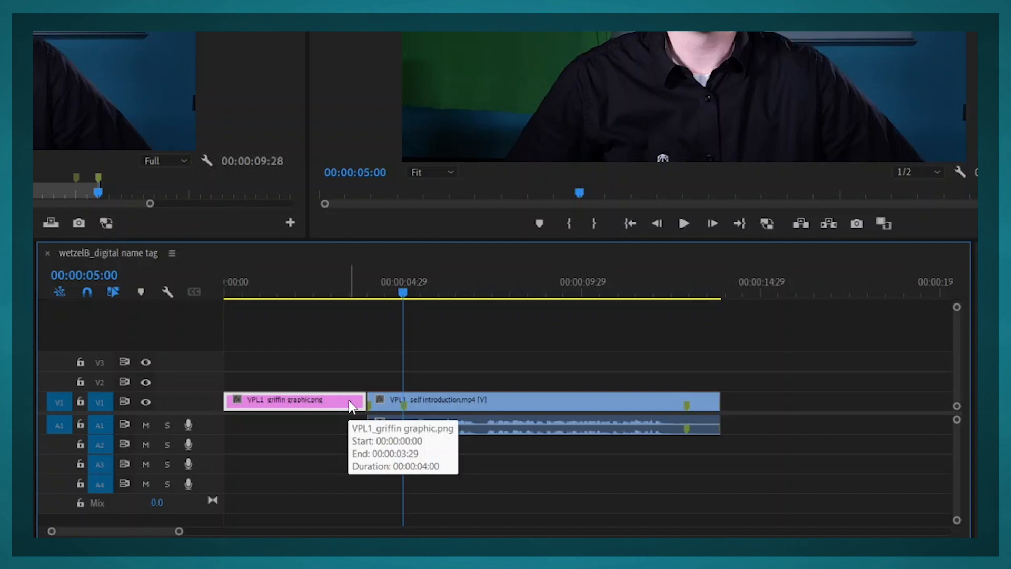
pyautogui.moveTo(348, 400); pyautogui.dragTo(851, 398)
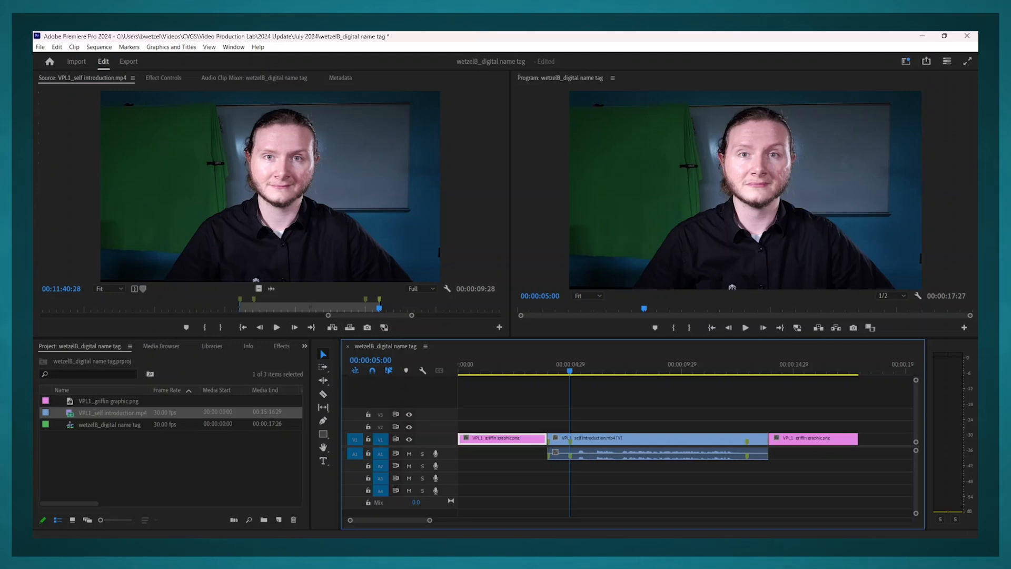
# Save the project under its existing file name in the folder Videos > VIDEO PRODUCTION LAB > 1_Digital Name Tag.
pyautogui.click(40, 47)
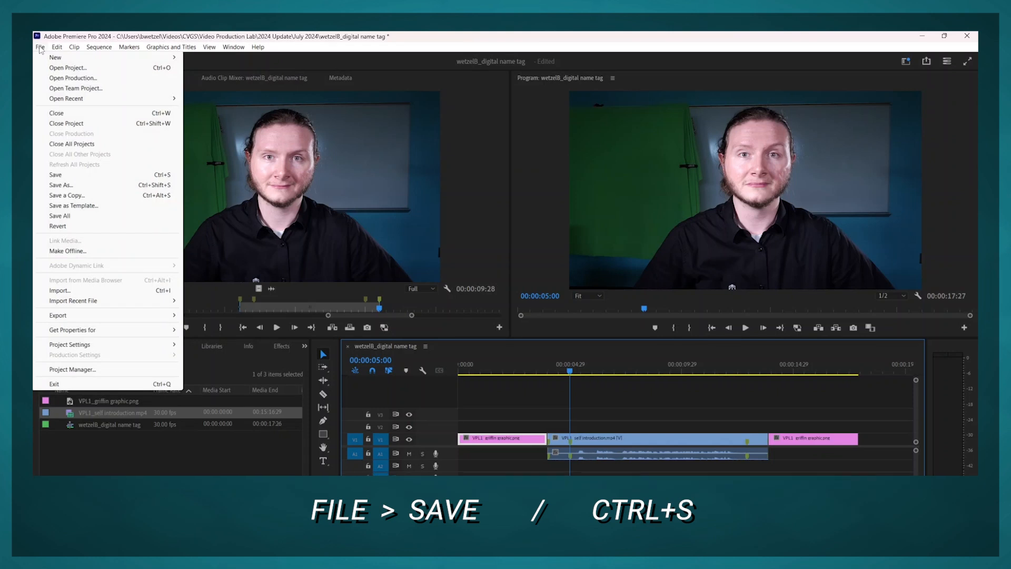
pyautogui.click(90, 184)
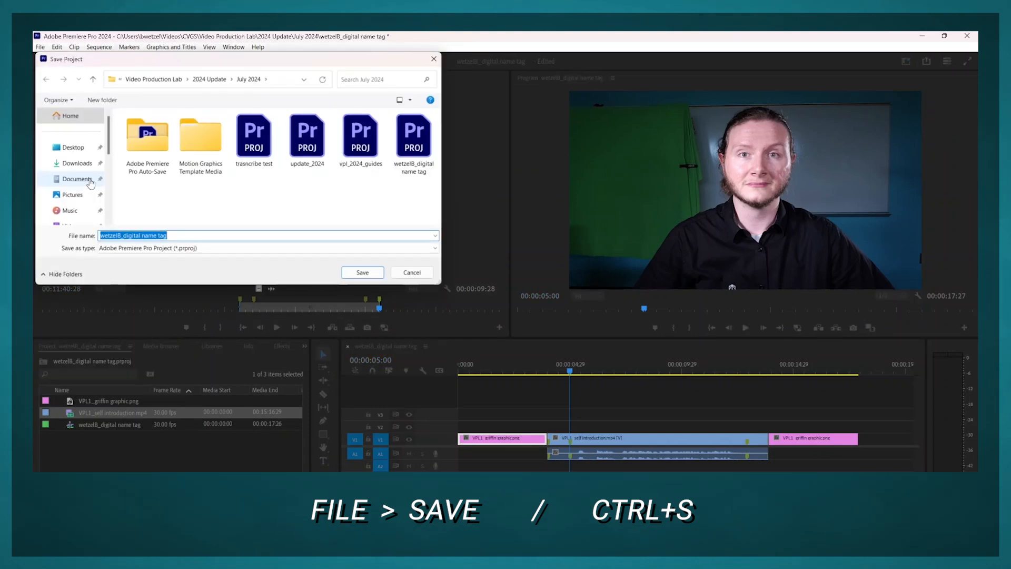
pyautogui.click(157, 80)
pyautogui.click(156, 80)
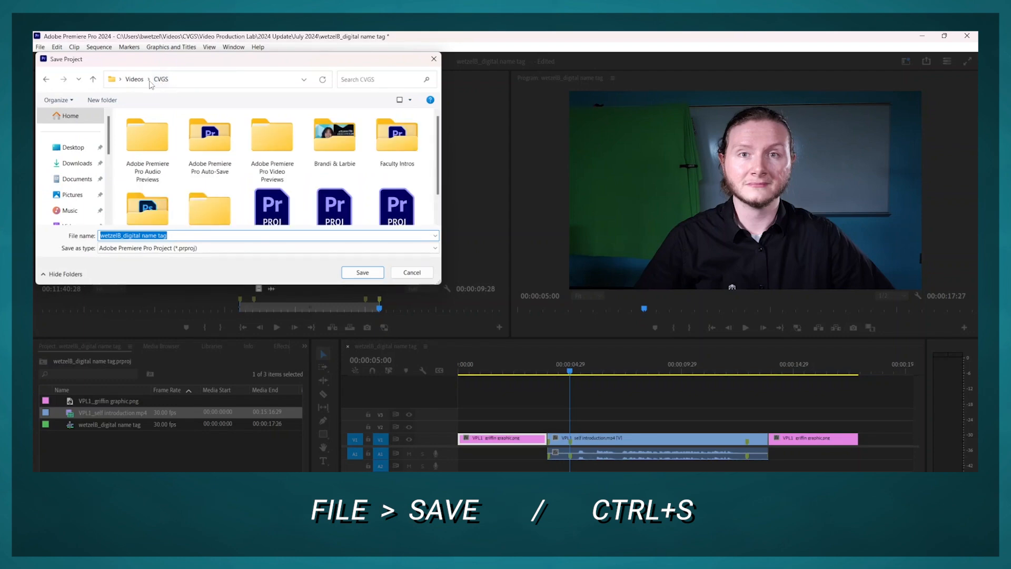
pyautogui.click(134, 79)
pyautogui.doubleClick(418, 147)
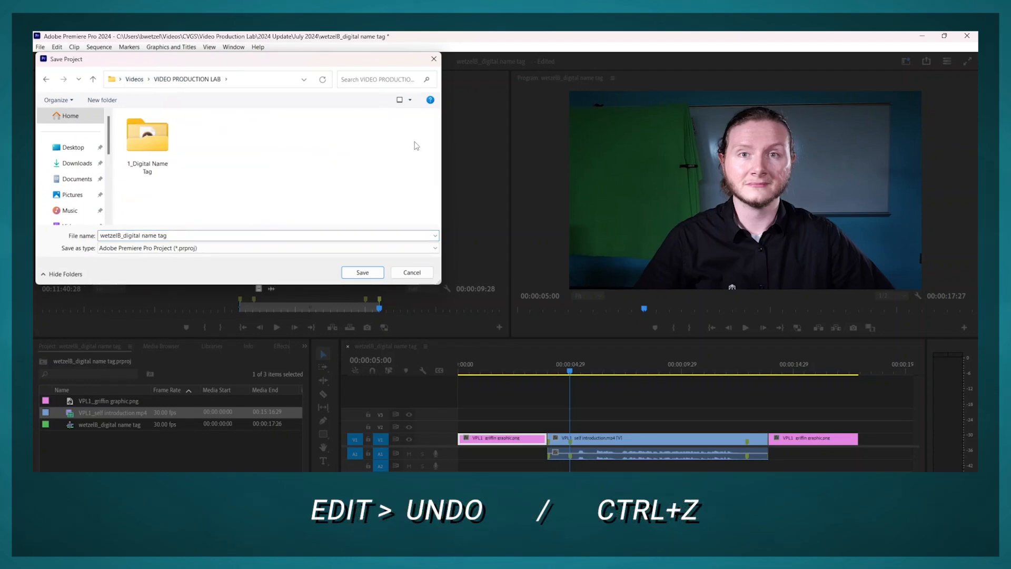
pyautogui.doubleClick(154, 143)
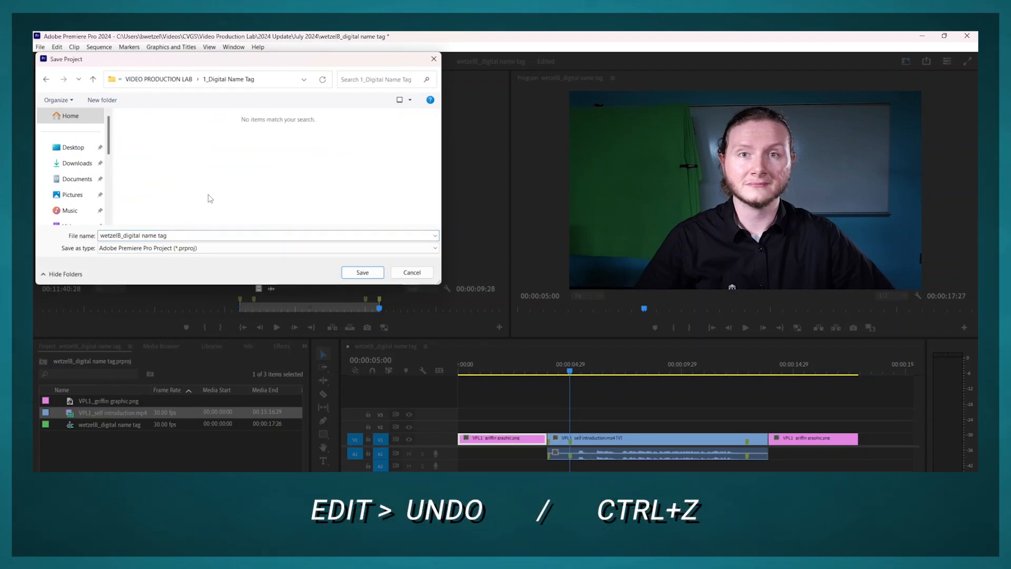
pyautogui.click(363, 273)
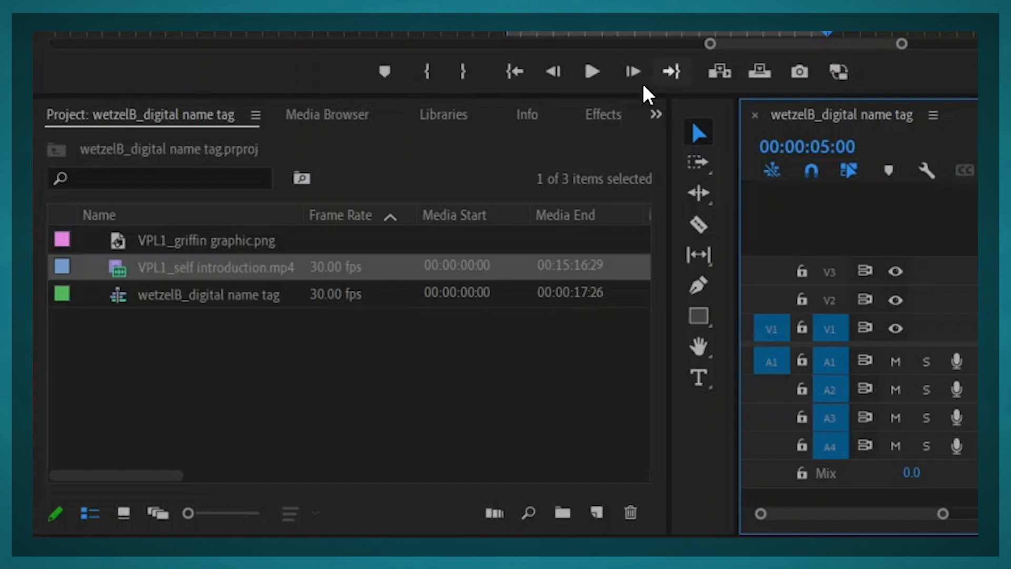
# Reposition the Effects panel beside the Project panel and expand the Dissolve group within Video Transitions.
pyautogui.moveTo(611, 116); pyautogui.dragTo(315, 117)
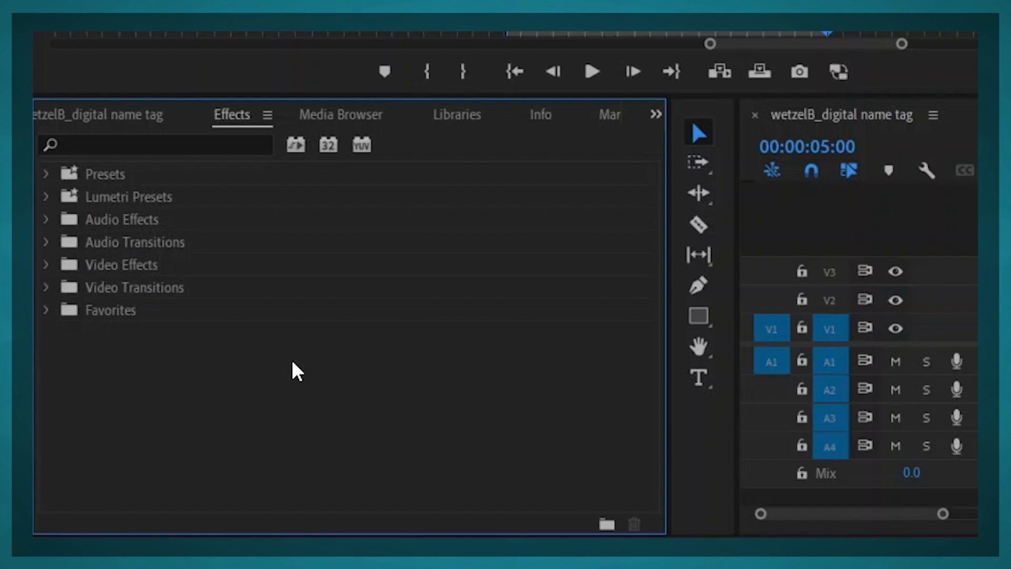
pyautogui.click(49, 291)
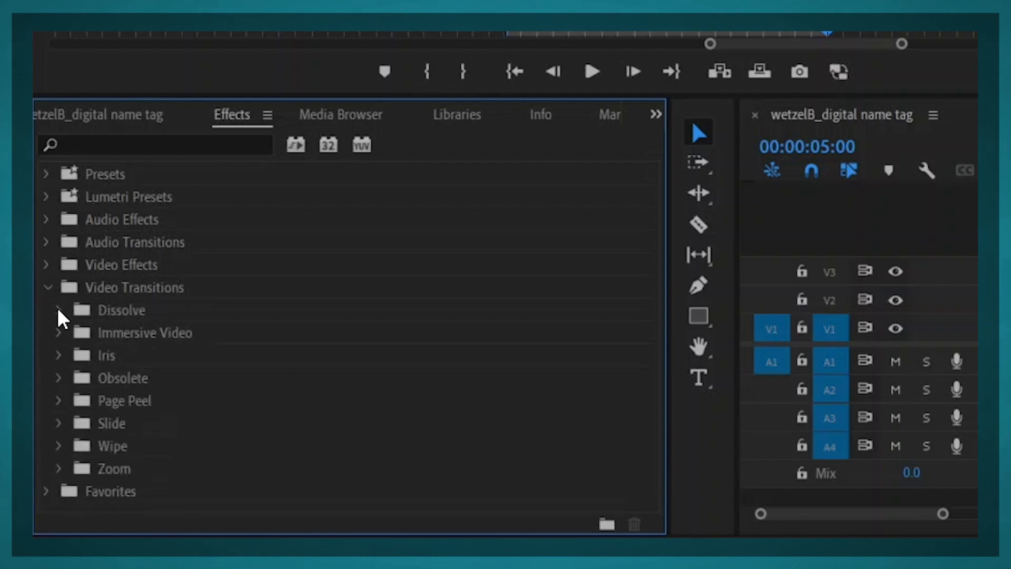
pyautogui.click(59, 310)
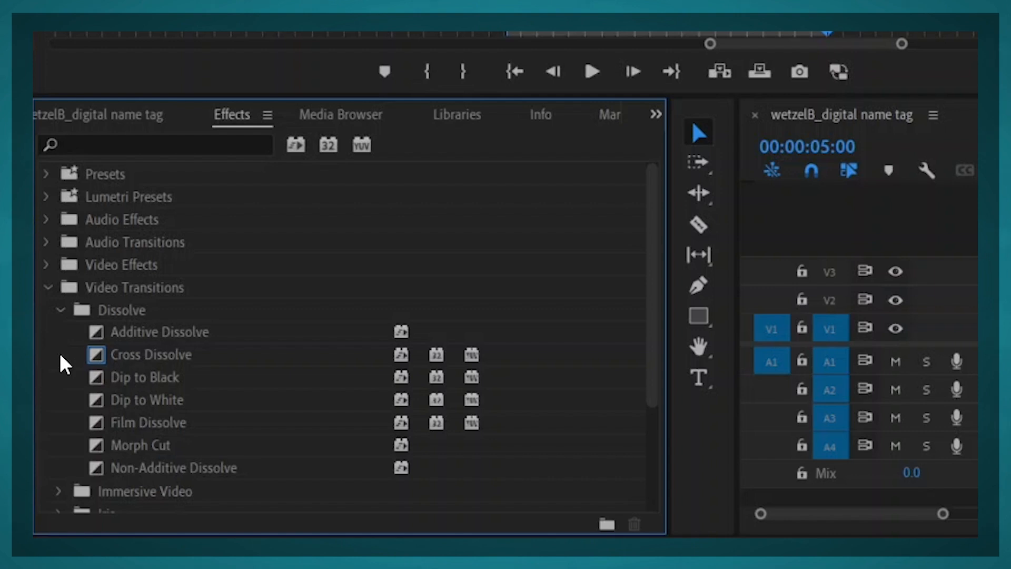
# Apply a Cross Dissolve to the start of the self introduction clip, at its cut with the opening griffin graphic.
pyautogui.moveTo(132, 354); pyautogui.dragTo(501, 328)
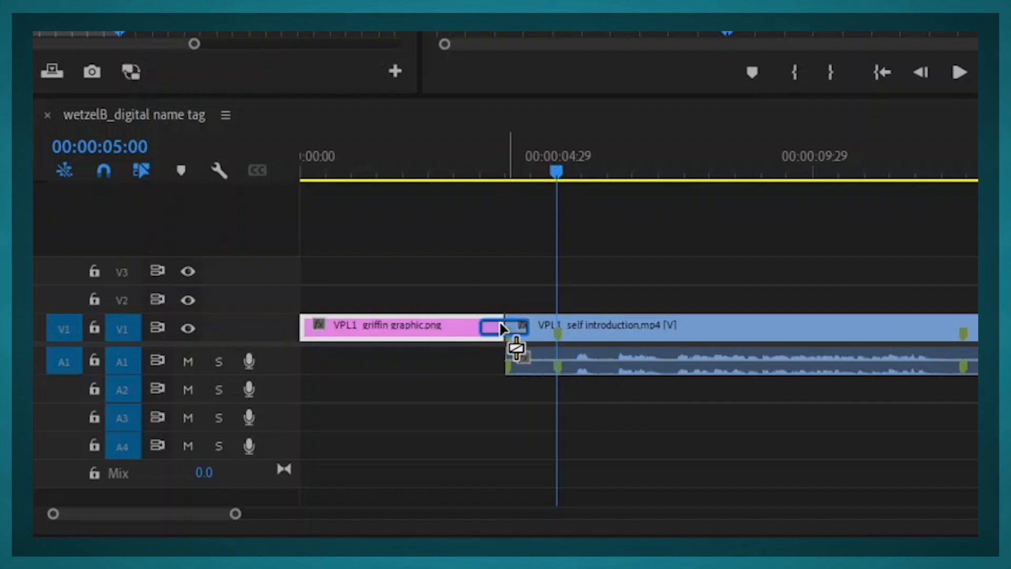
pyautogui.moveTo(500, 325)
pyautogui.mouseDown()
pyautogui.moveTo(487, 336)
pyautogui.moveTo(512, 329)
pyautogui.moveTo(499, 328)
pyautogui.mouseUp()
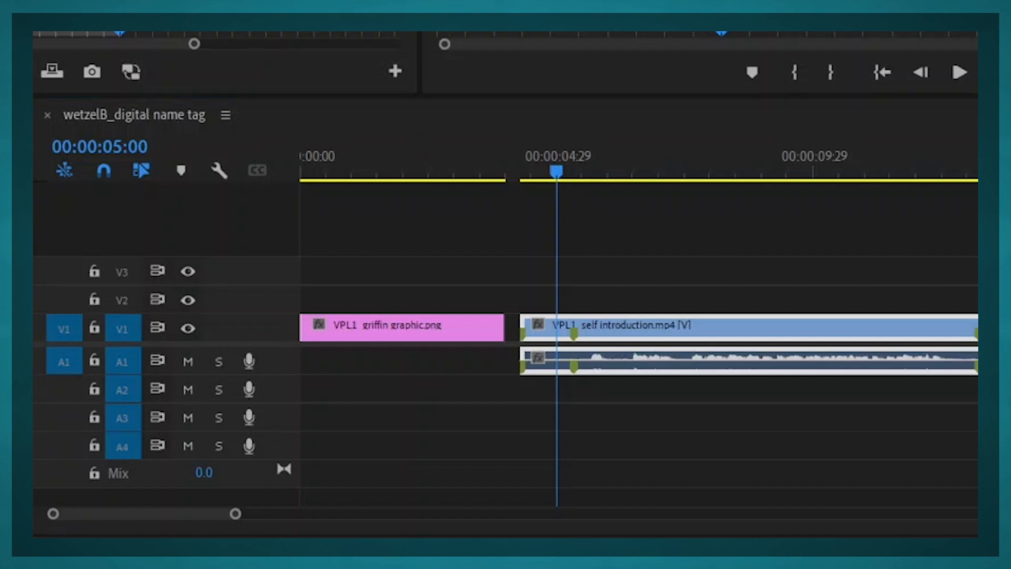
pyautogui.moveTo(360, 319); pyautogui.dragTo(498, 331)
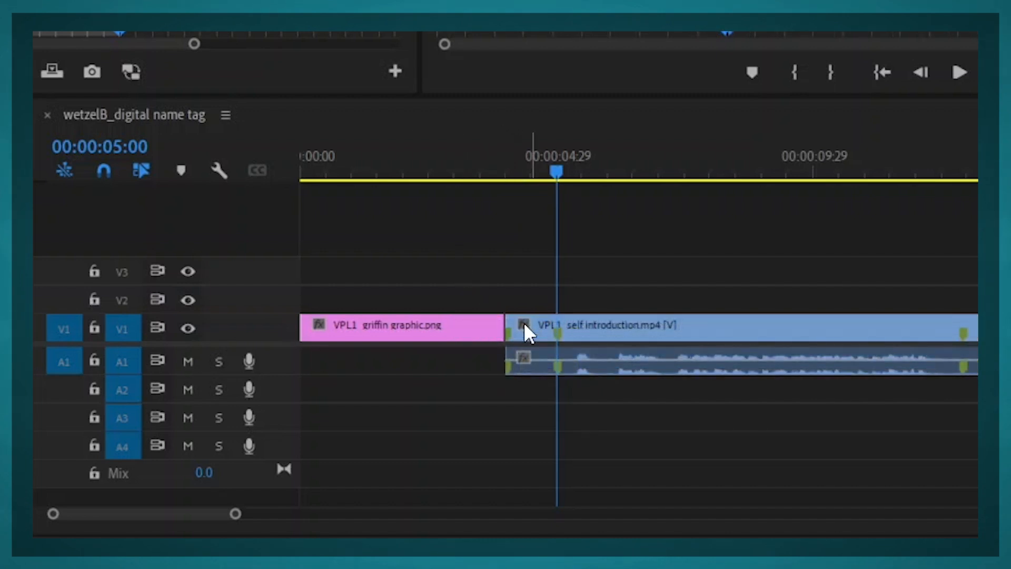
pyautogui.moveTo(524, 324); pyautogui.dragTo(517, 325)
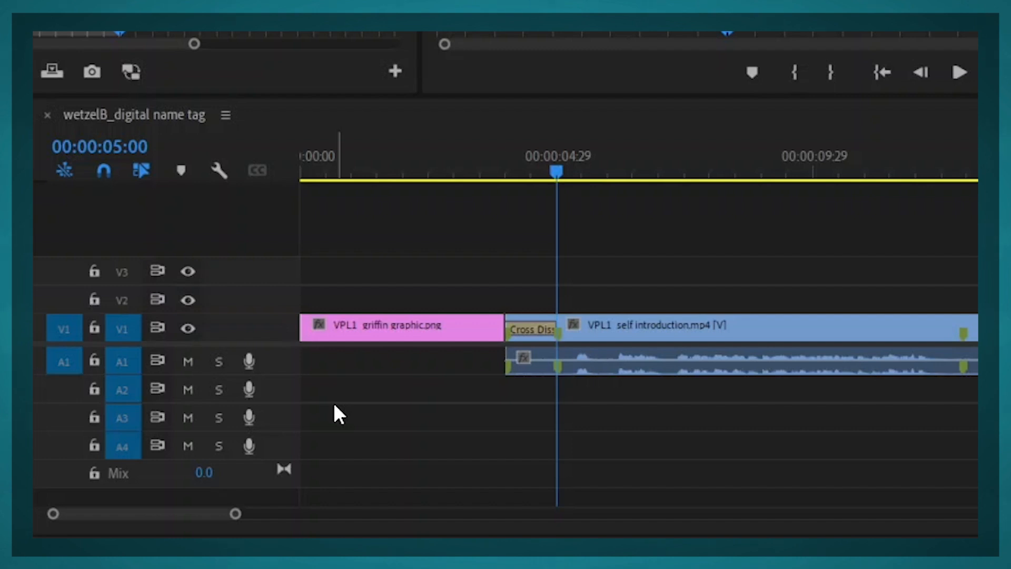
# Open the transition duration setting for the Cross Dissolve at the start of the self introduction clip.
pyautogui.rightClick(539, 330)
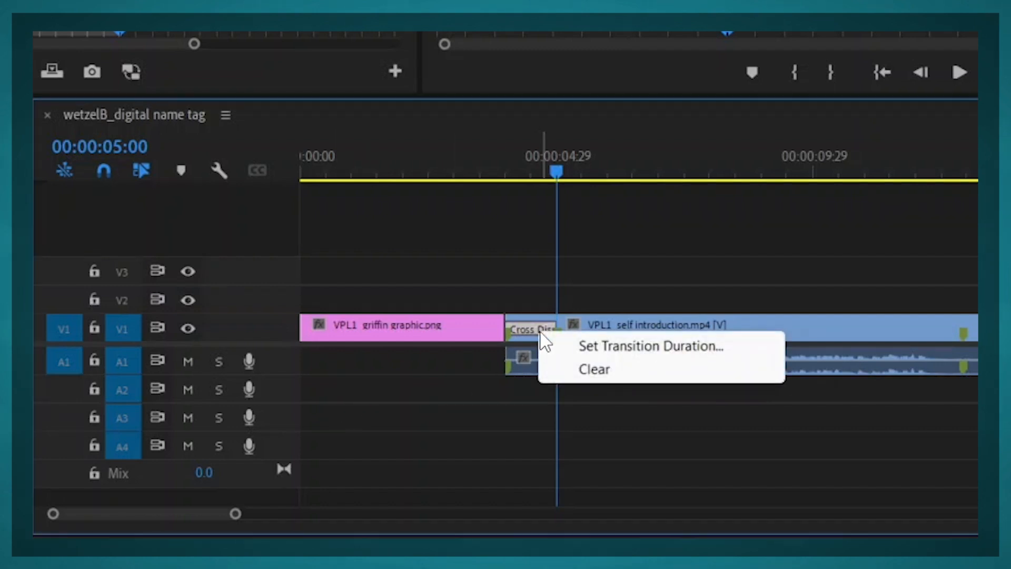
pyautogui.click(560, 345)
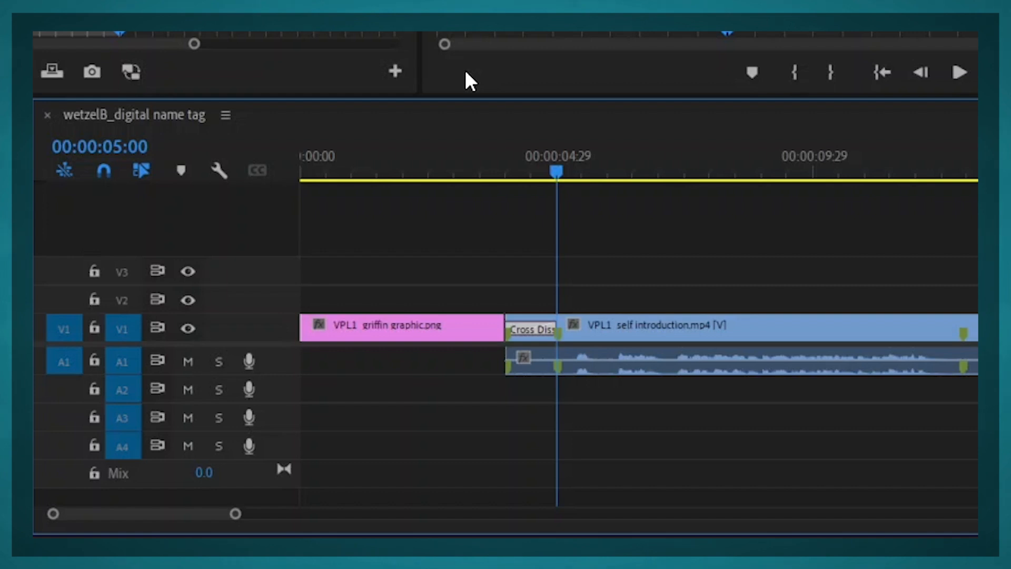
# Try extending the end of the self introduction clip to its media limit, and undo the trim.
pyautogui.moveTo(235, 515); pyautogui.dragTo(324, 469)
pyautogui.moveTo(288, 320); pyautogui.dragTo(947, 323)
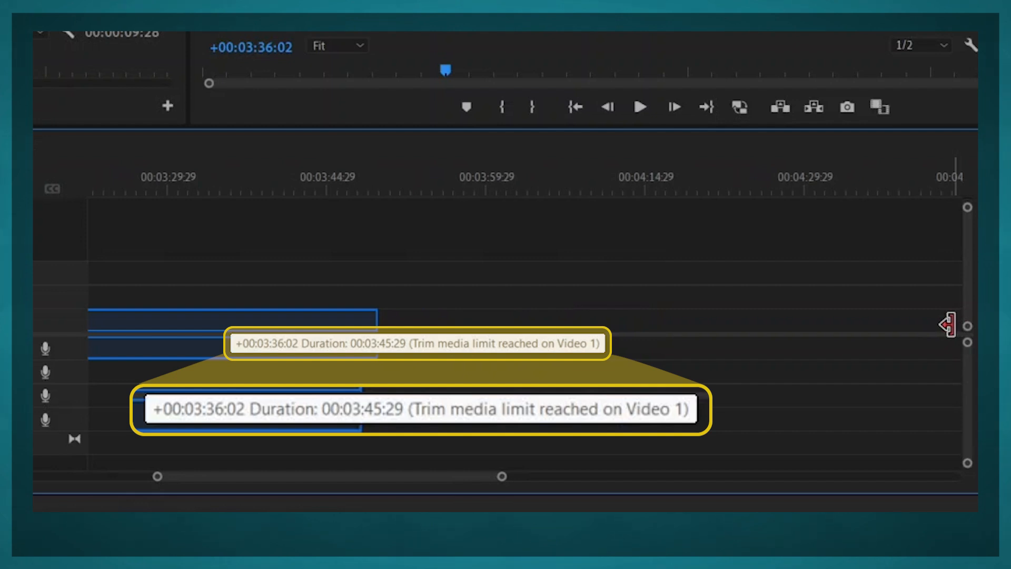
pyautogui.moveTo(948, 325); pyautogui.dragTo(410, 324)
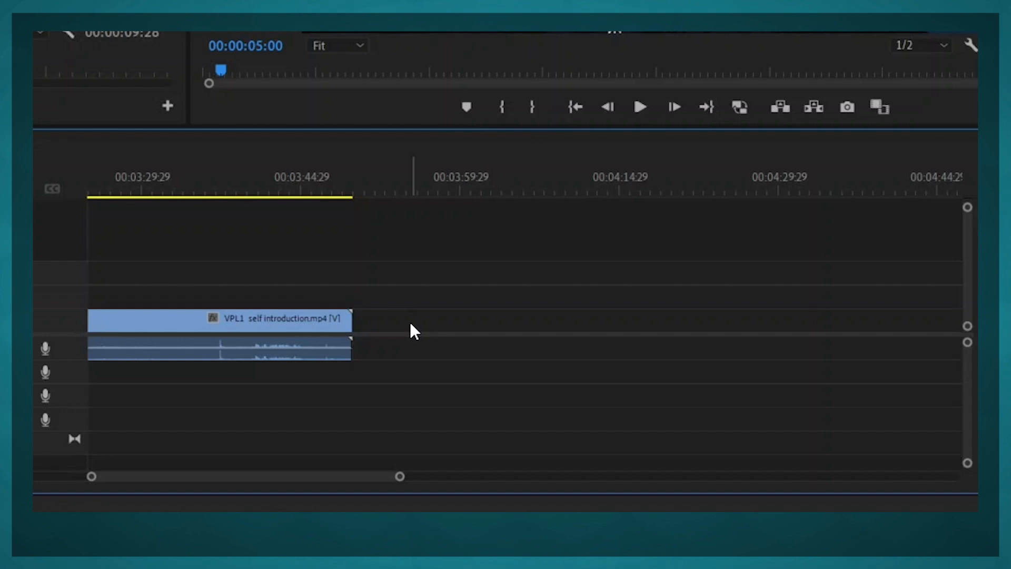
pyautogui.hotkey('ctrl', 'z')
pyautogui.moveTo(296, 480); pyautogui.dragTo(61, 480)
pyautogui.moveTo(189, 479); pyautogui.dragTo(108, 470)
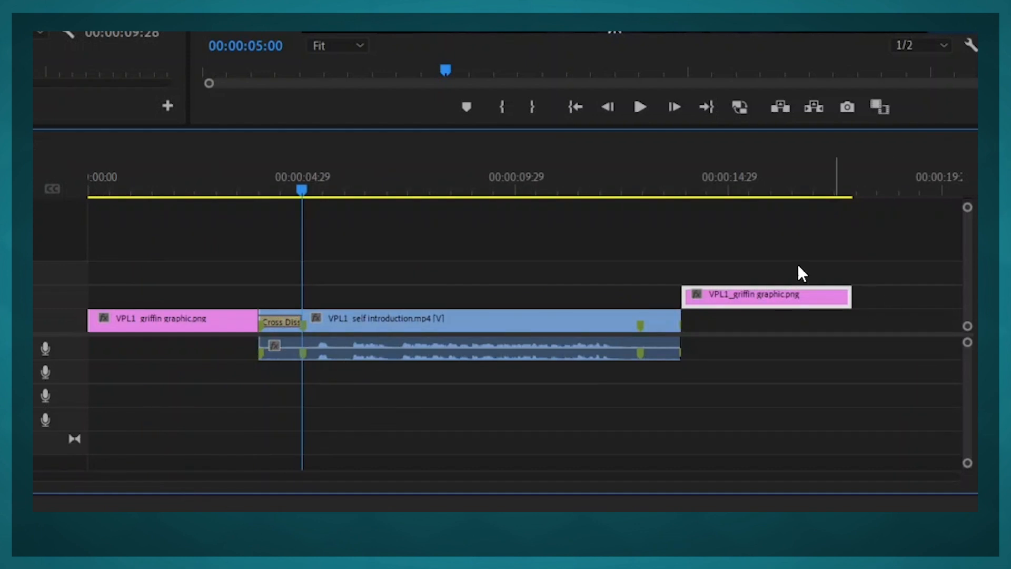
# Move the closing griffin graphic down to V1 directly after the self introduction clip, and apply a Cross Dissolve to that clip's end.
pyautogui.moveTo(718, 295); pyautogui.dragTo(716, 319)
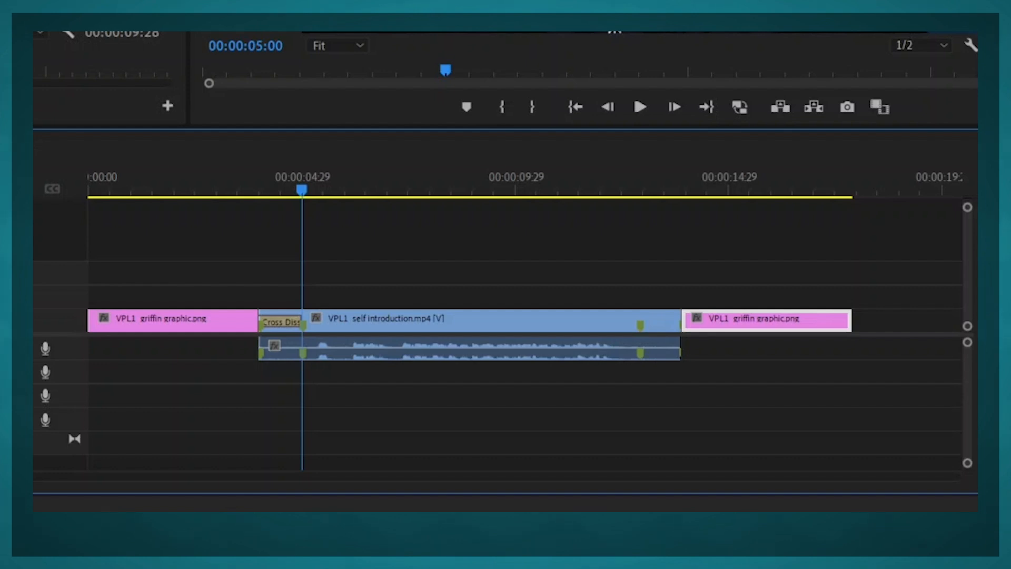
pyautogui.moveTo(33, 293)
pyautogui.mouseDown()
pyautogui.moveTo(662, 324)
pyautogui.moveTo(681, 343)
pyautogui.moveTo(668, 329)
pyautogui.mouseUp()
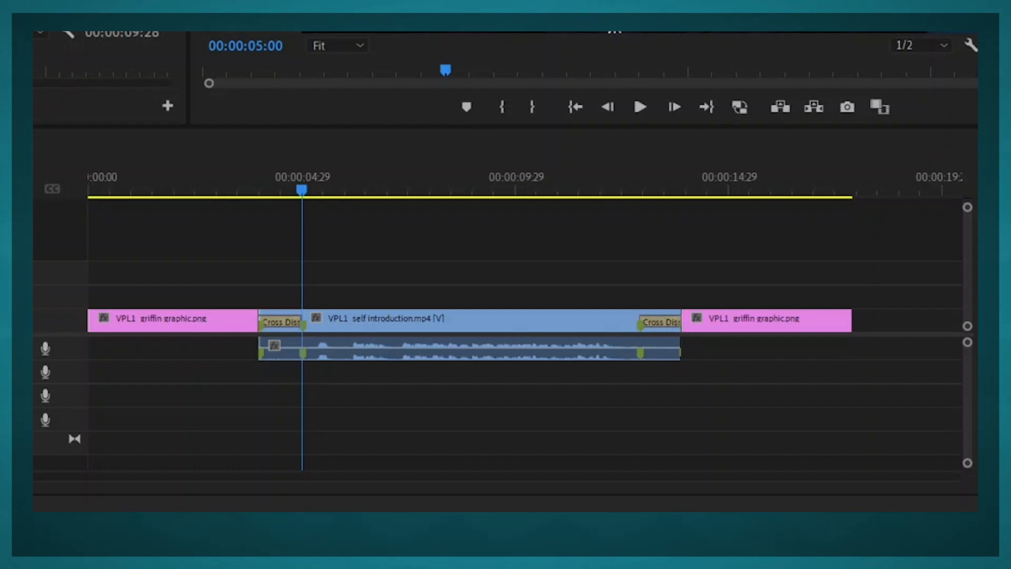
# Apply a Cross Dissolve to the start of the opening griffin graphic and to the end of the closing griffin graphic.
pyautogui.moveTo(35, 337); pyautogui.dragTo(98, 321)
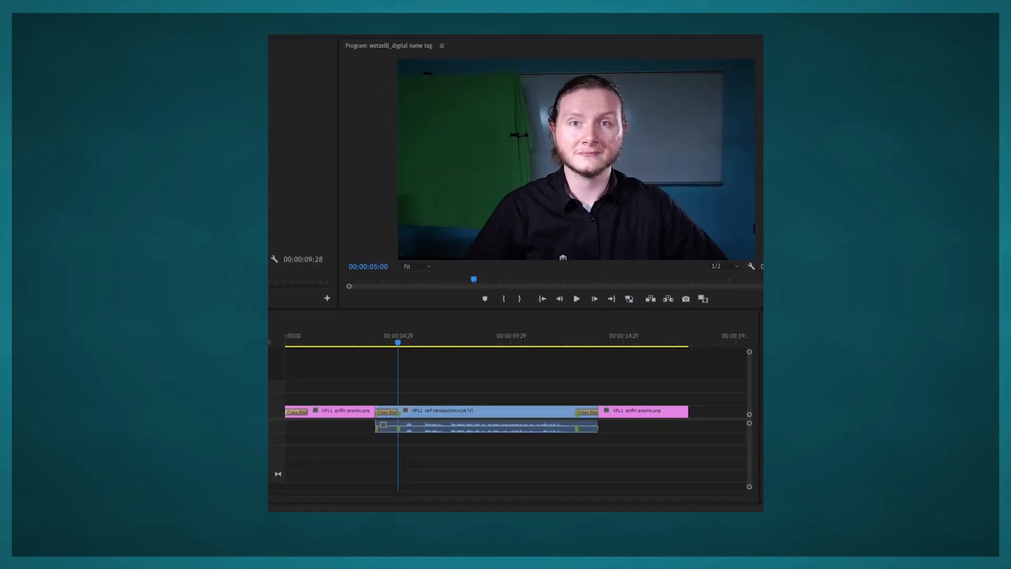
pyautogui.moveTo(270, 421); pyautogui.dragTo(687, 421)
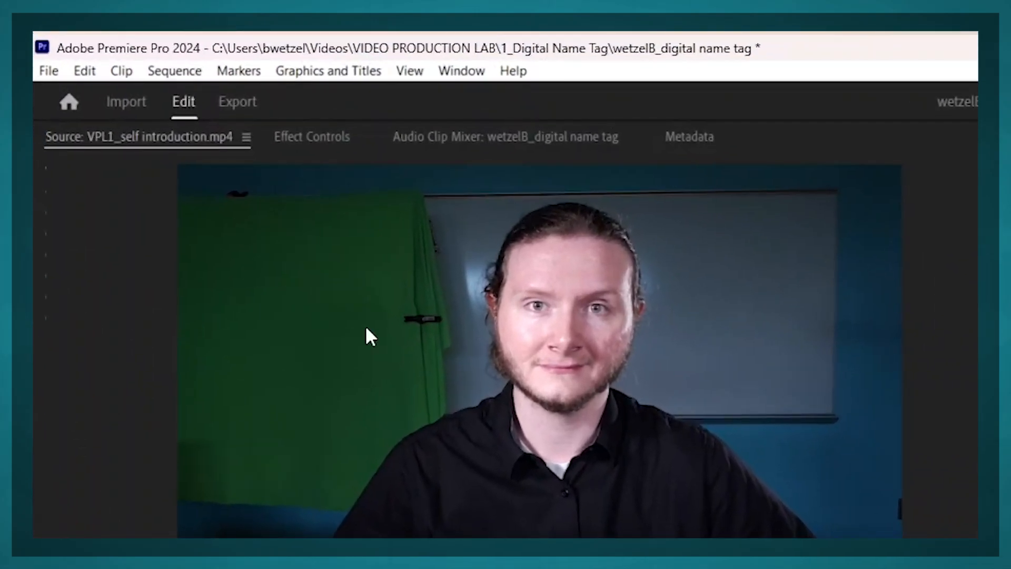
# Render the sequence from In to Out and return the playhead to the start of the sequence.
pyautogui.click(198, 69)
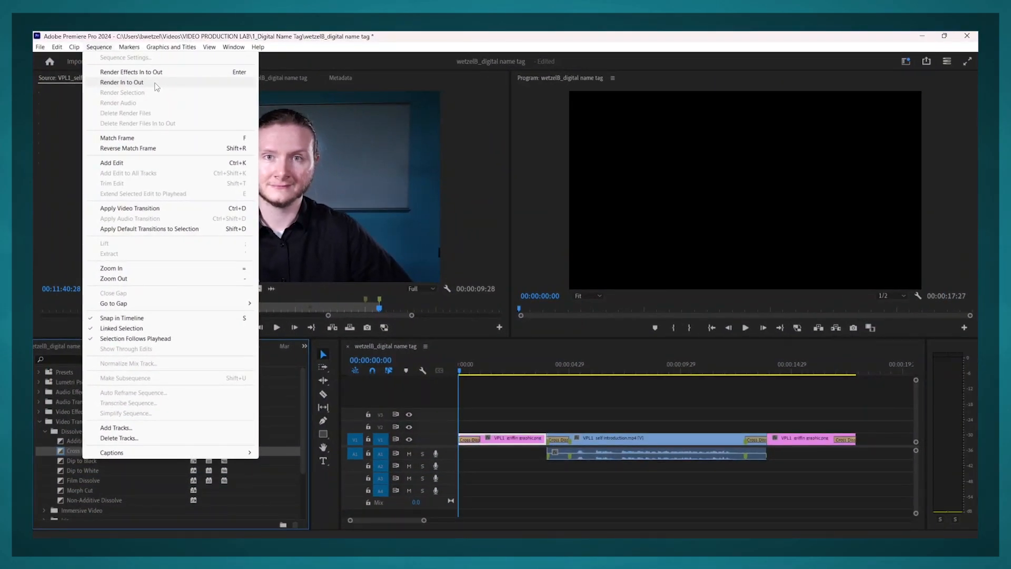
pyautogui.click(121, 83)
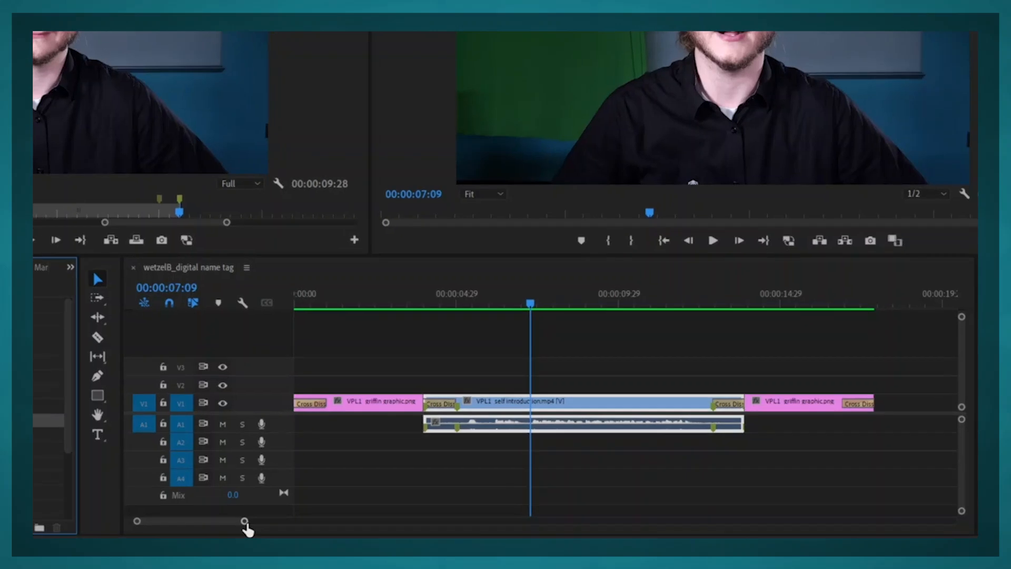
pyautogui.moveTo(245, 522); pyautogui.dragTo(238, 522)
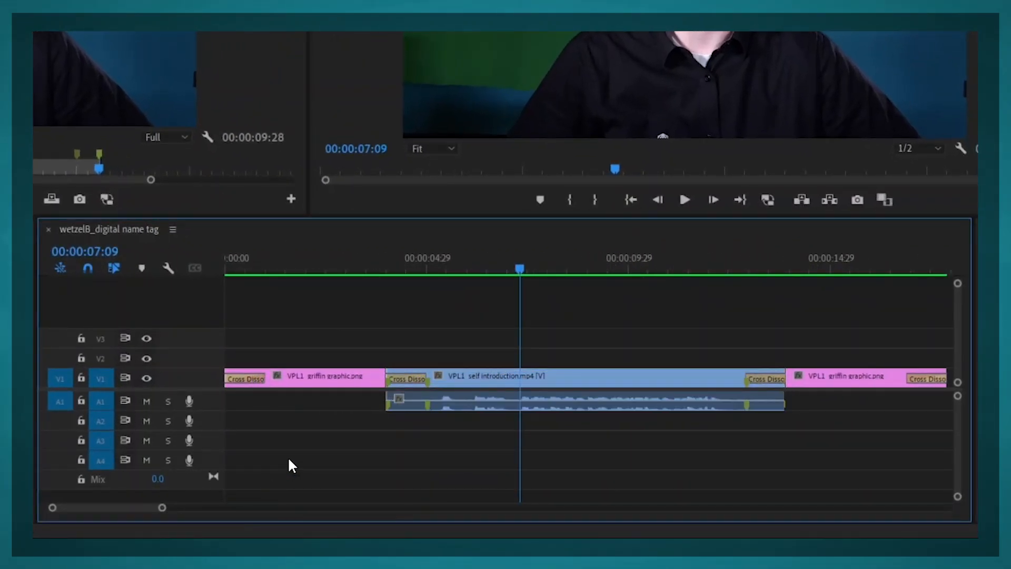
pyautogui.moveTo(495, 261); pyautogui.dragTo(95, 266)
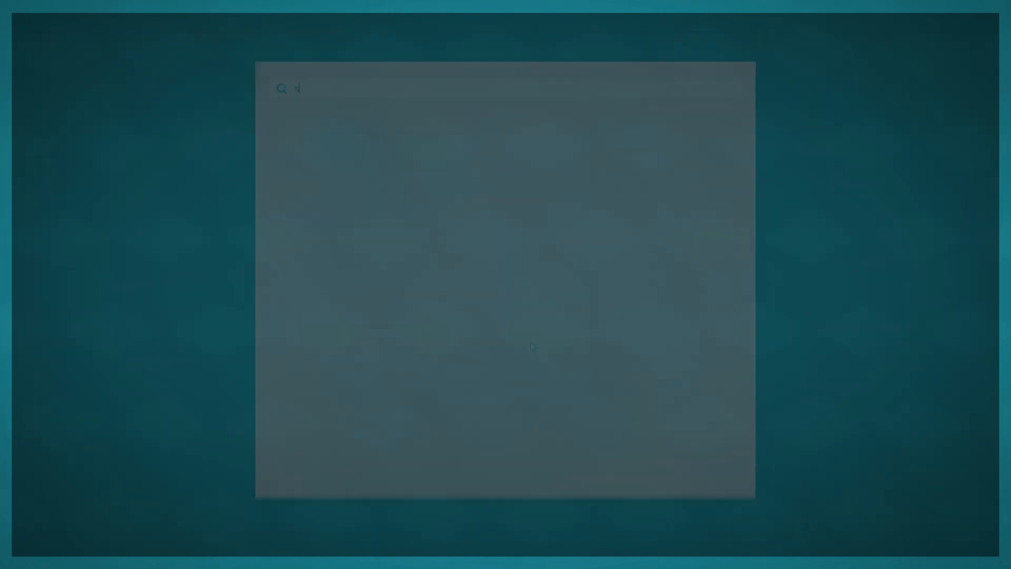
# Open Snipping Tool and capture a rectangular snip of the whole timeline panel with all its clips and tracks.
pyautogui.write('ip')
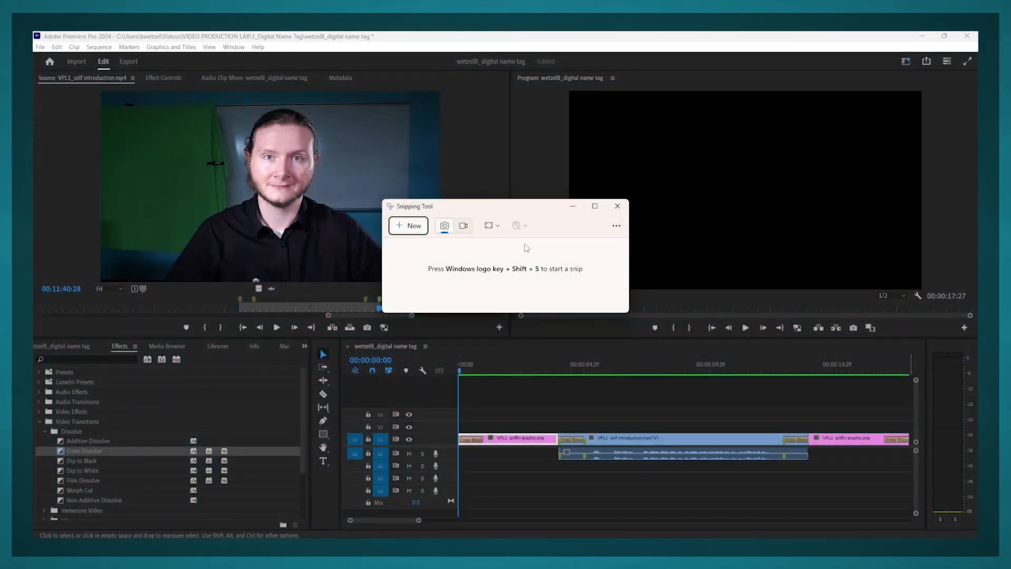
pyautogui.click(494, 226)
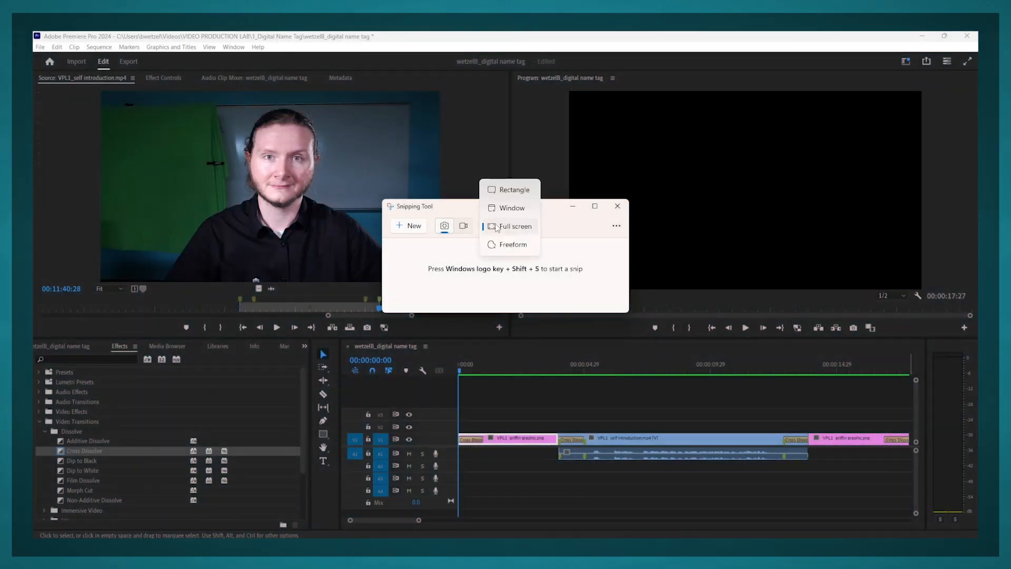
pyautogui.click(514, 195)
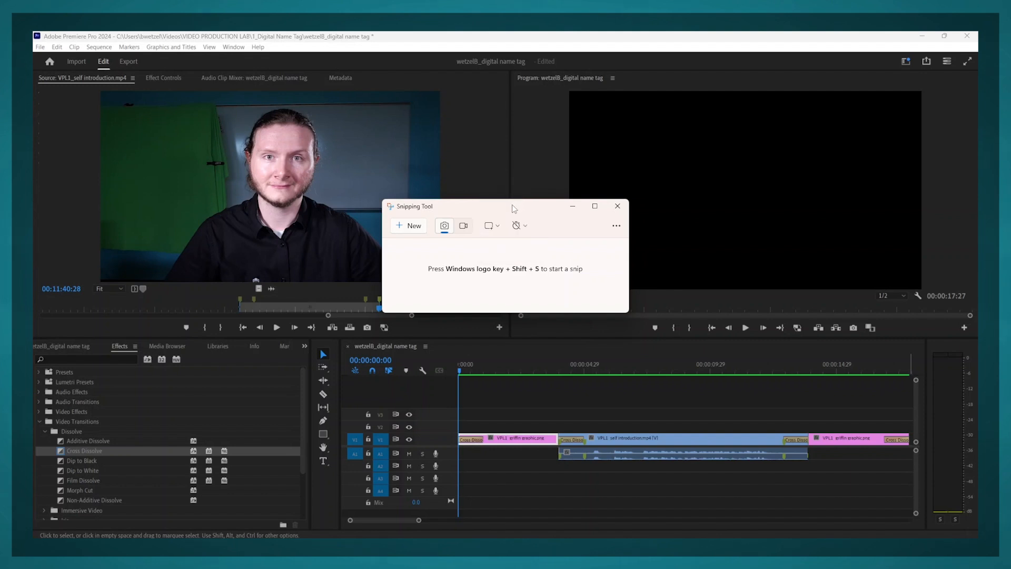
pyautogui.click(415, 229)
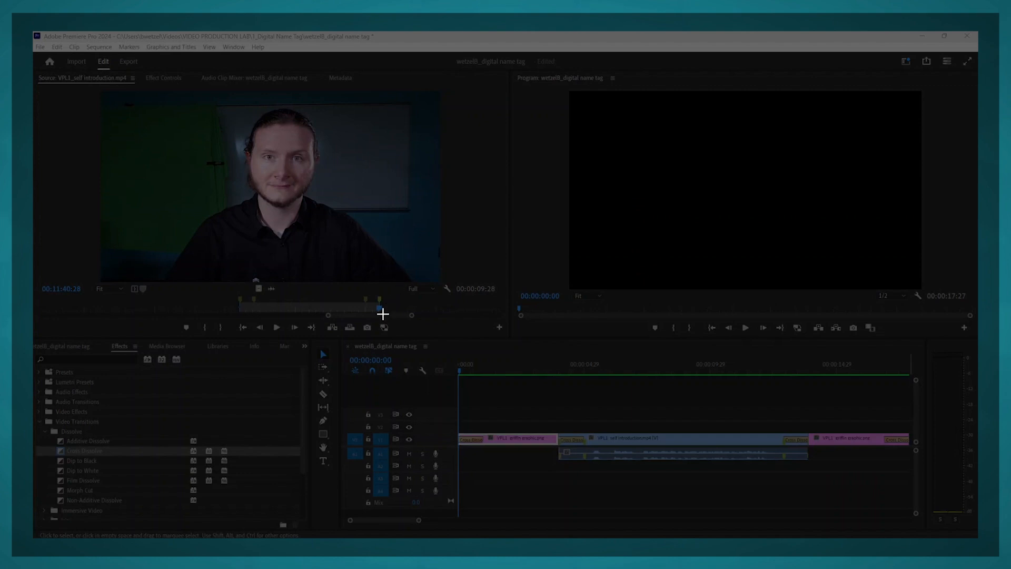
pyautogui.moveTo(344, 343); pyautogui.dragTo(922, 529)
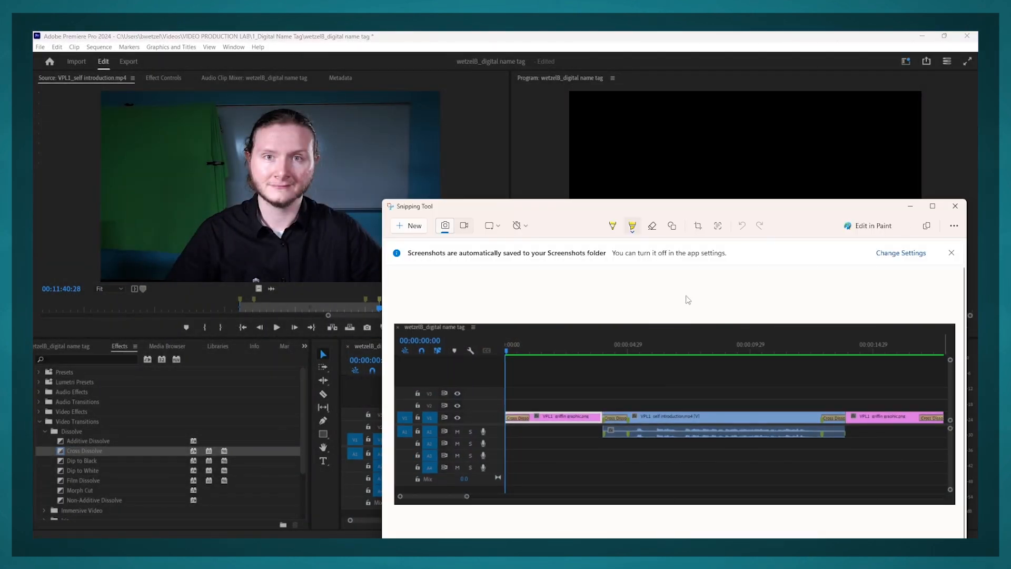
# Save the timeline snip as a PNG in the folder Videos > VIDEO PRODUCTION LAB > 1_Digital Name Tag.
pyautogui.moveTo(715, 207); pyautogui.dragTo(553, 114)
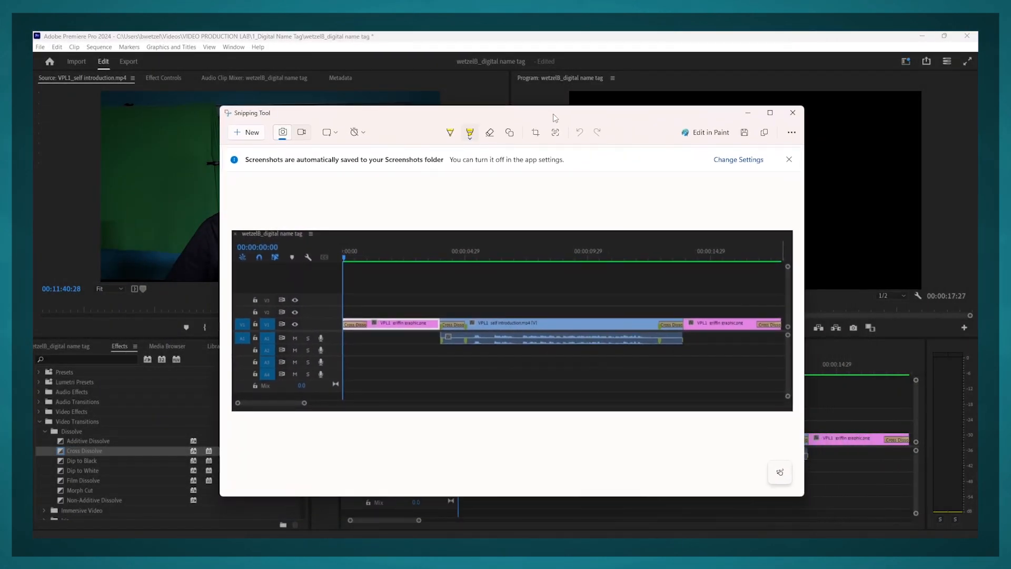
pyautogui.rightClick(608, 257)
pyautogui.click(618, 268)
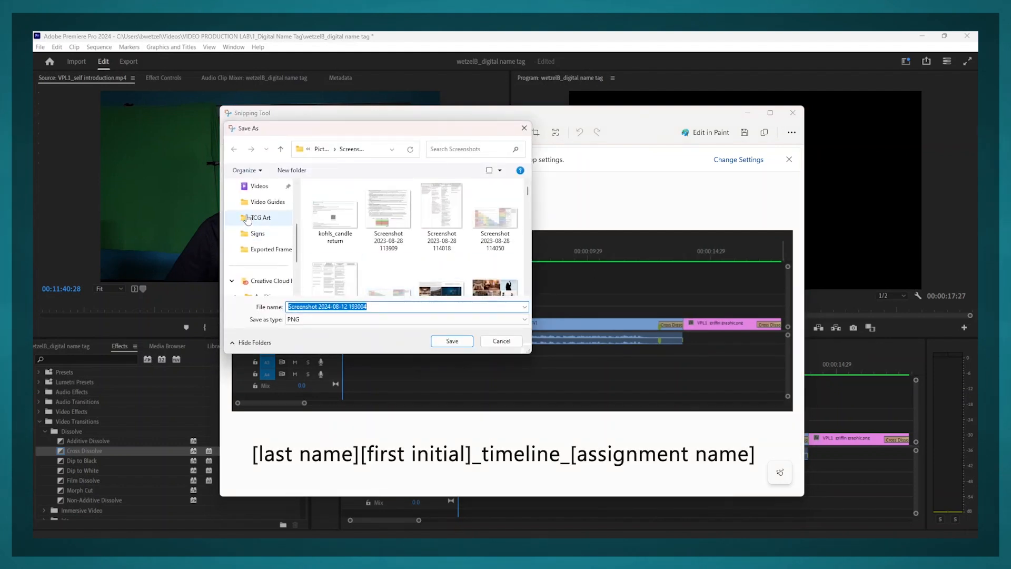
pyautogui.click(258, 186)
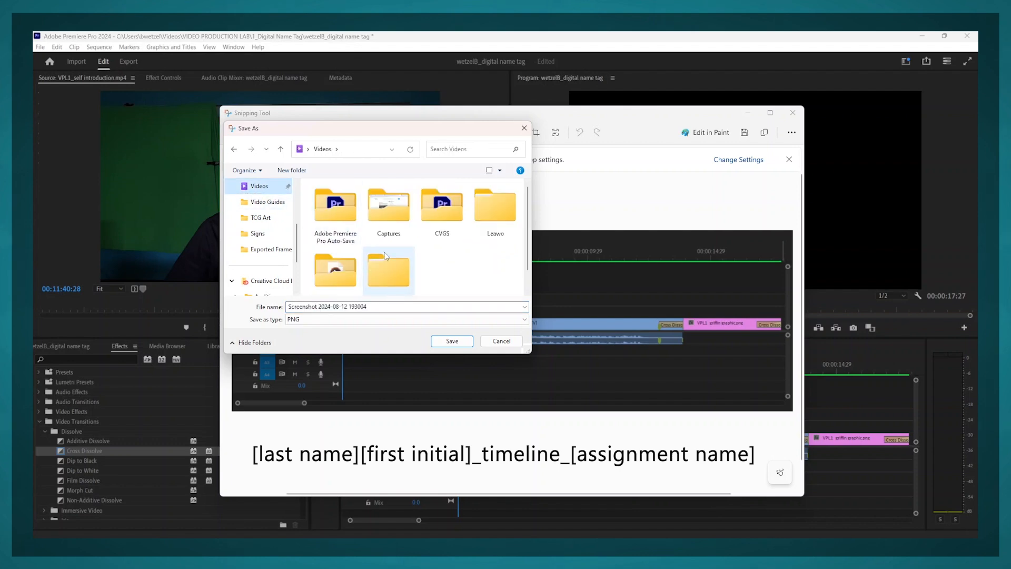
pyautogui.doubleClick(398, 250)
pyautogui.doubleClick(348, 220)
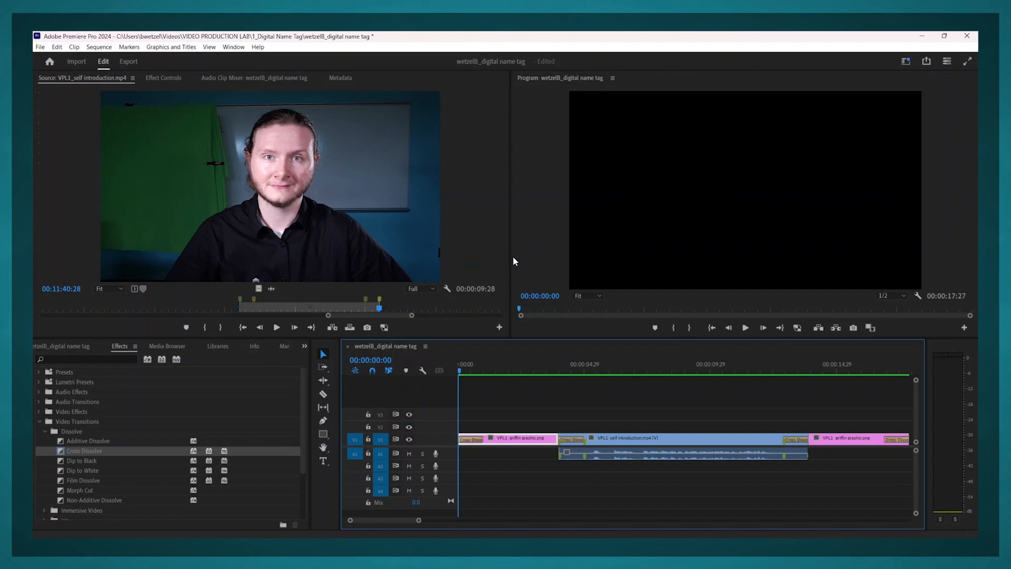
# Open the media export settings for the digital name tag sequence.
pyautogui.click(40, 47)
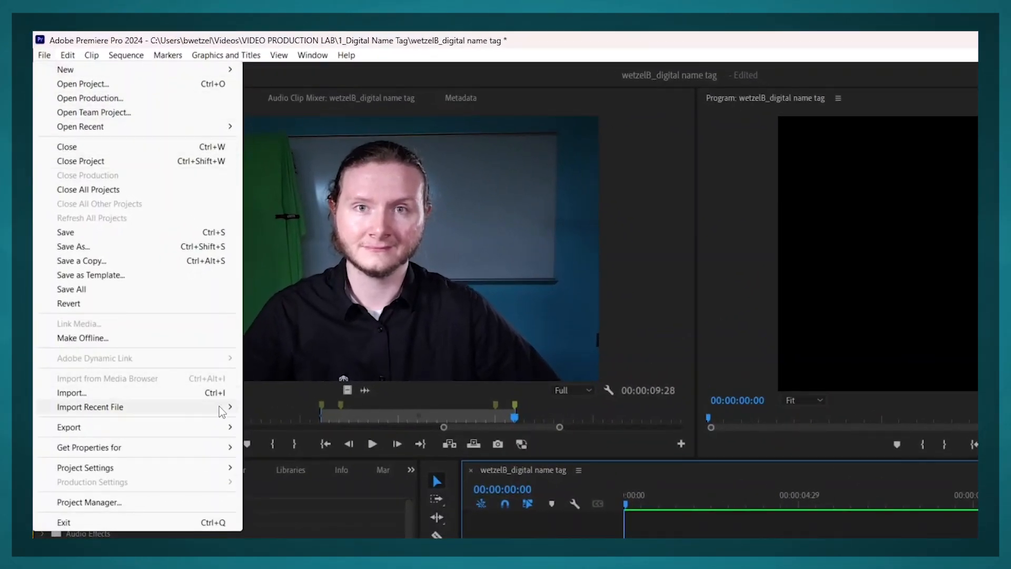
pyautogui.moveTo(228, 431)
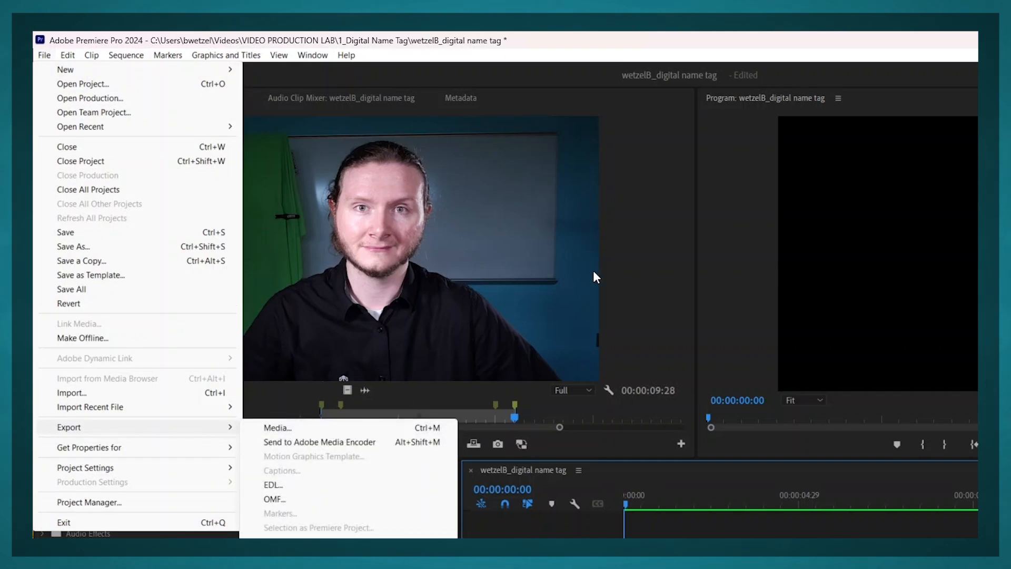
pyautogui.click(635, 257)
pyautogui.click(167, 76)
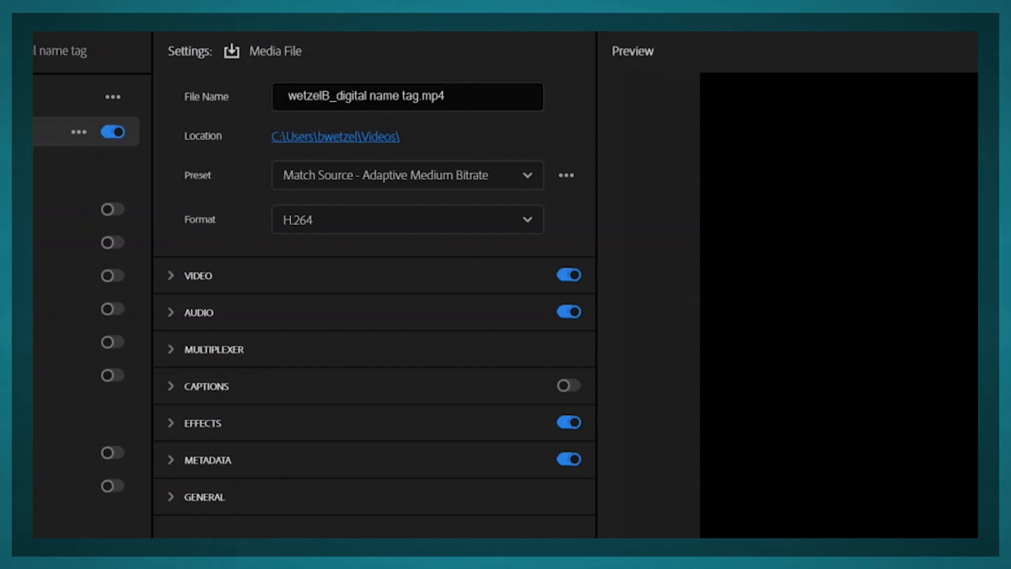
# Expand the full video settings of the H.264 export and set the target bitrate to 5 Mbps.
pyautogui.click(178, 279)
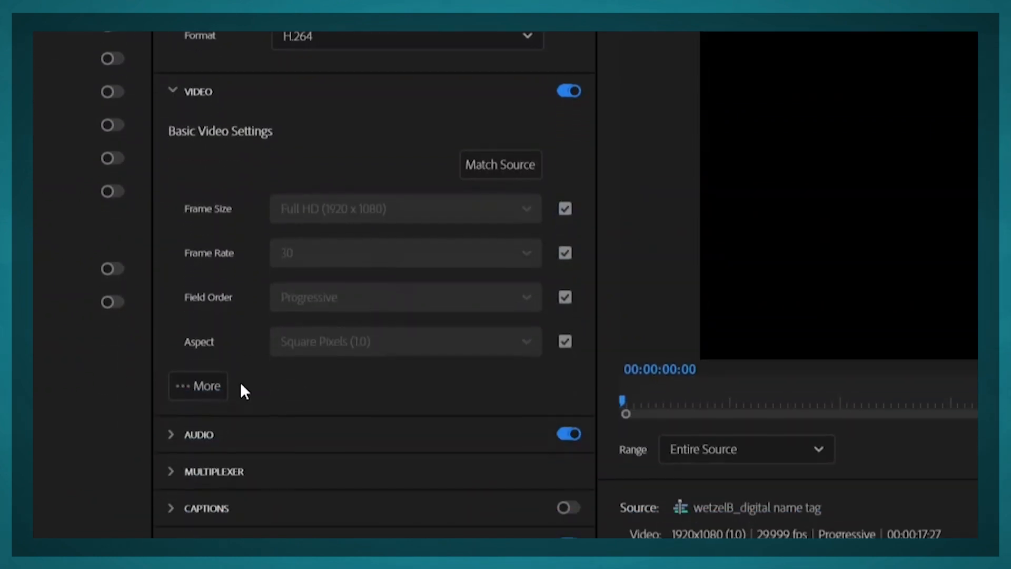
pyautogui.click(220, 349)
pyautogui.scroll(-5, 266, 327)
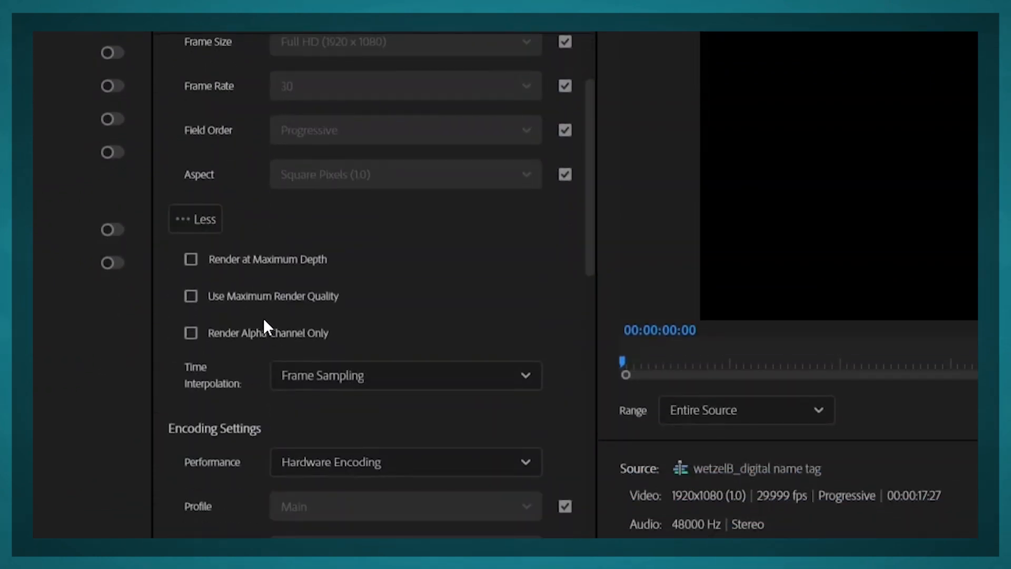
pyautogui.scroll(-10, 264, 322)
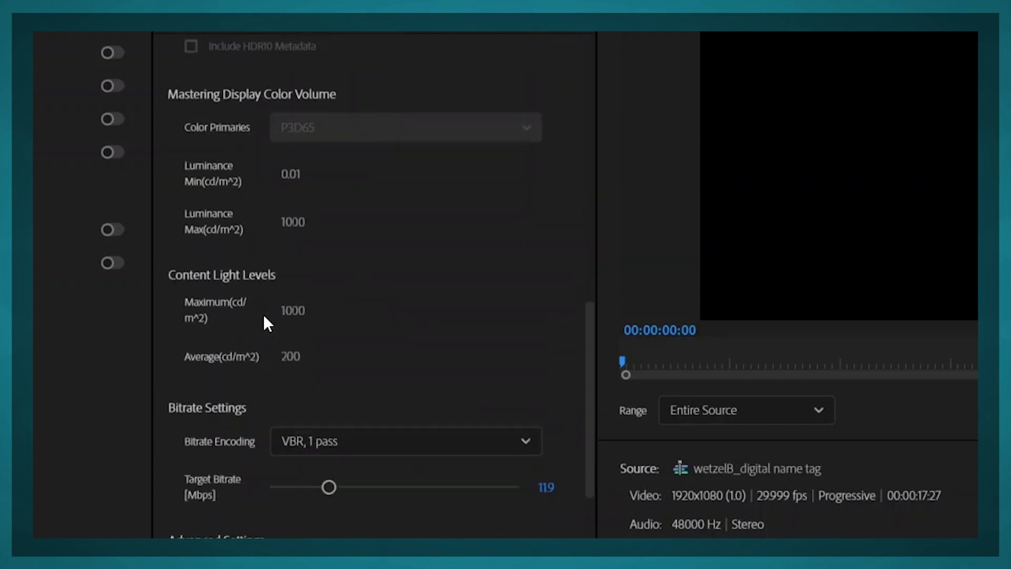
pyautogui.scroll(-2, 265, 314)
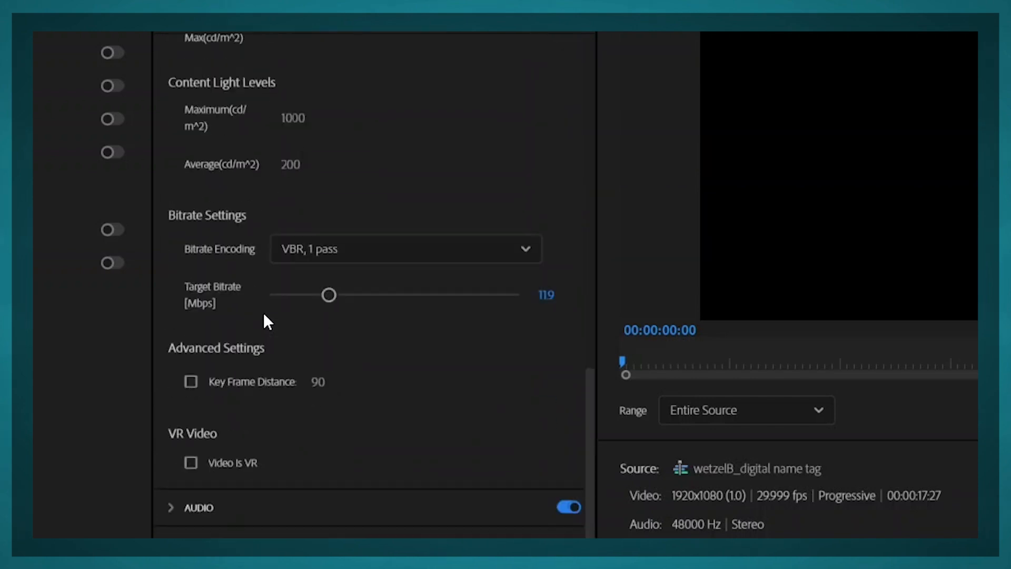
pyautogui.click(541, 299)
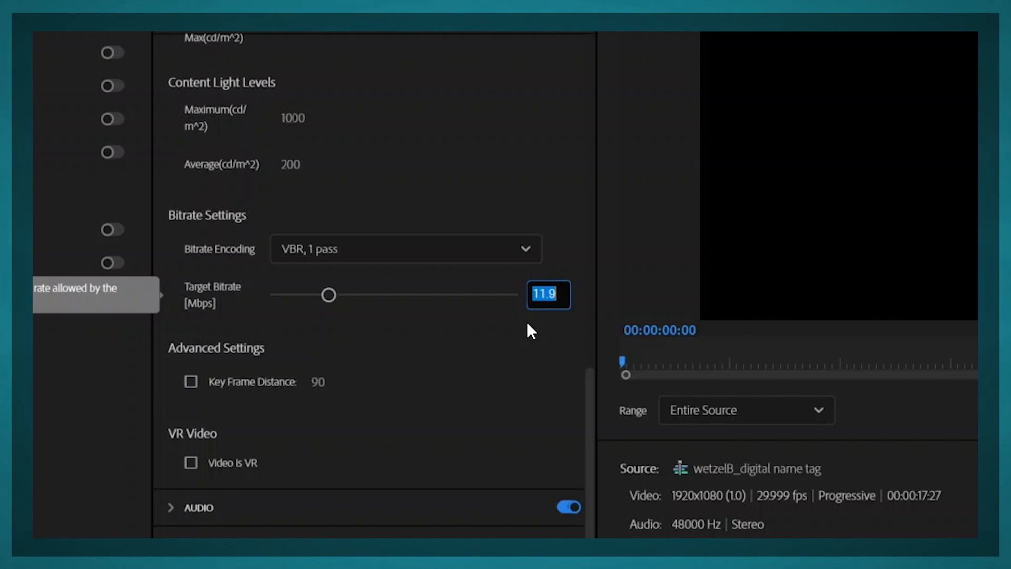
pyautogui.write('5')
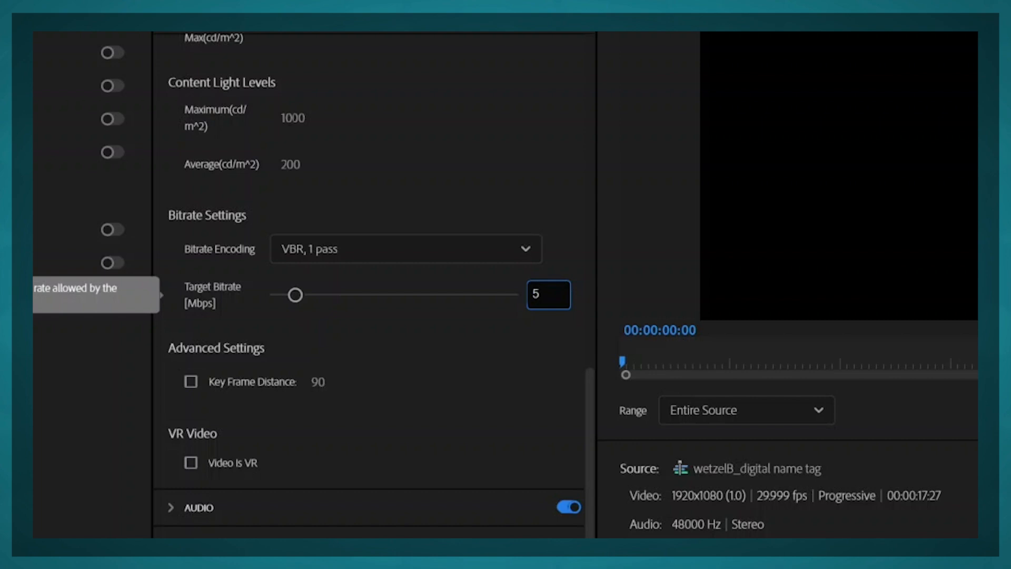
pyautogui.press('Return')
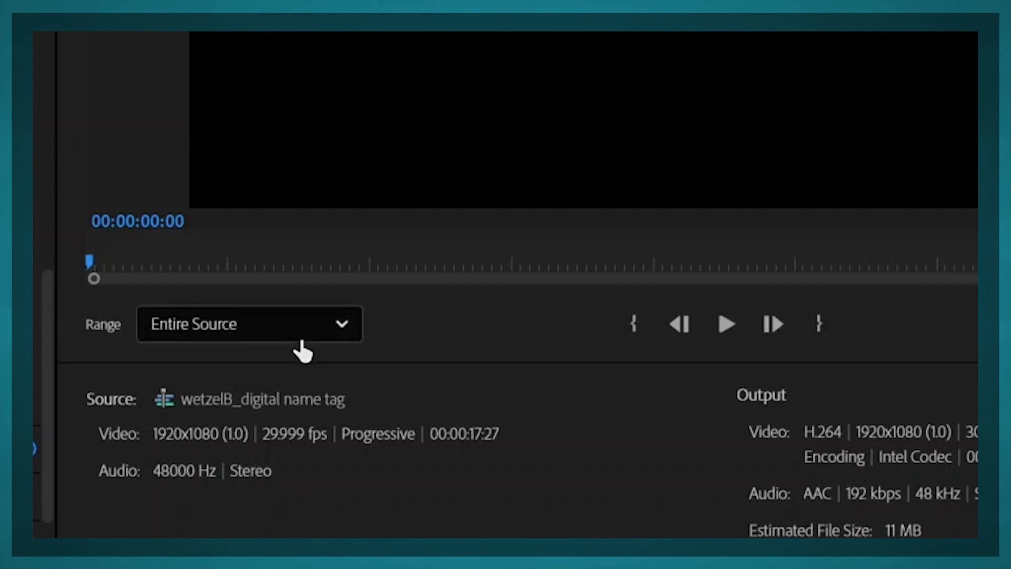
# Choose Entire Source as the export range and send the sequence to the Media Encoder queue.
pyautogui.click(340, 326)
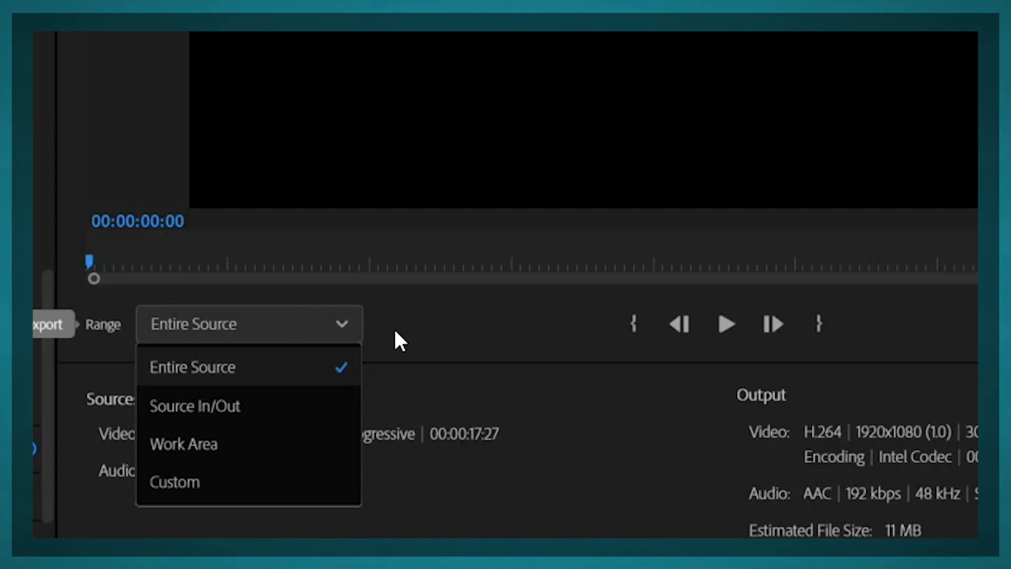
pyautogui.click(277, 379)
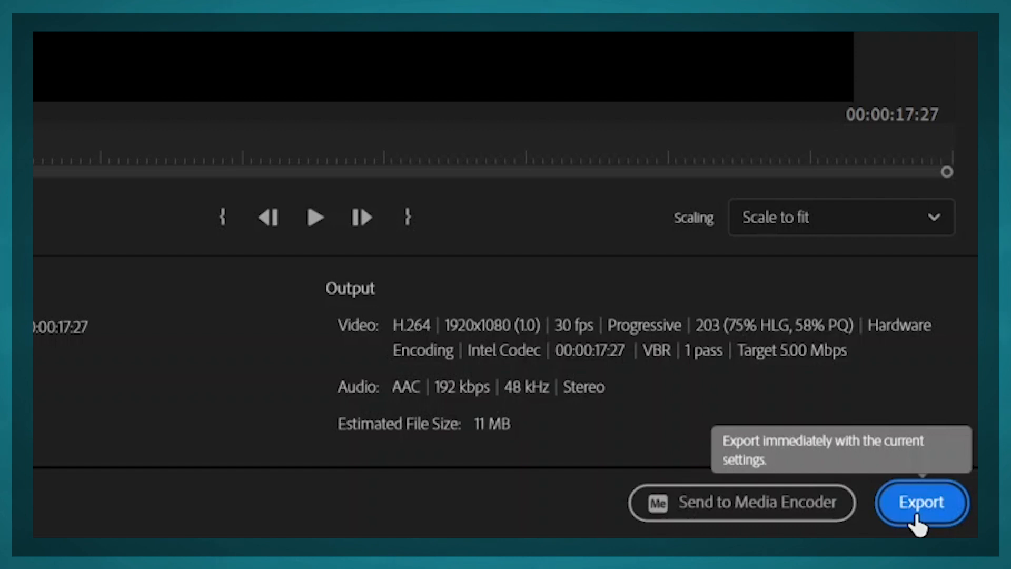
pyautogui.click(788, 510)
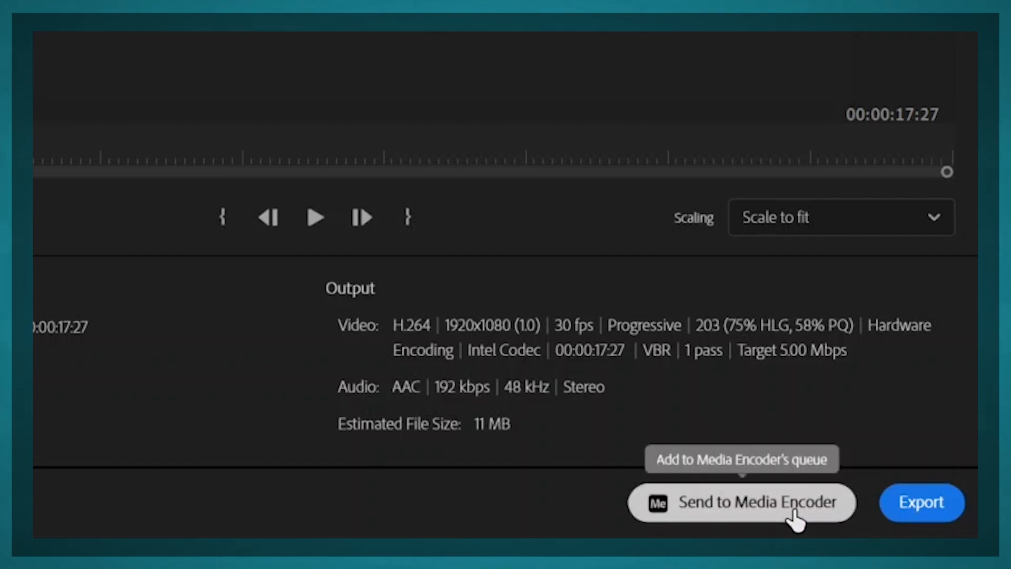